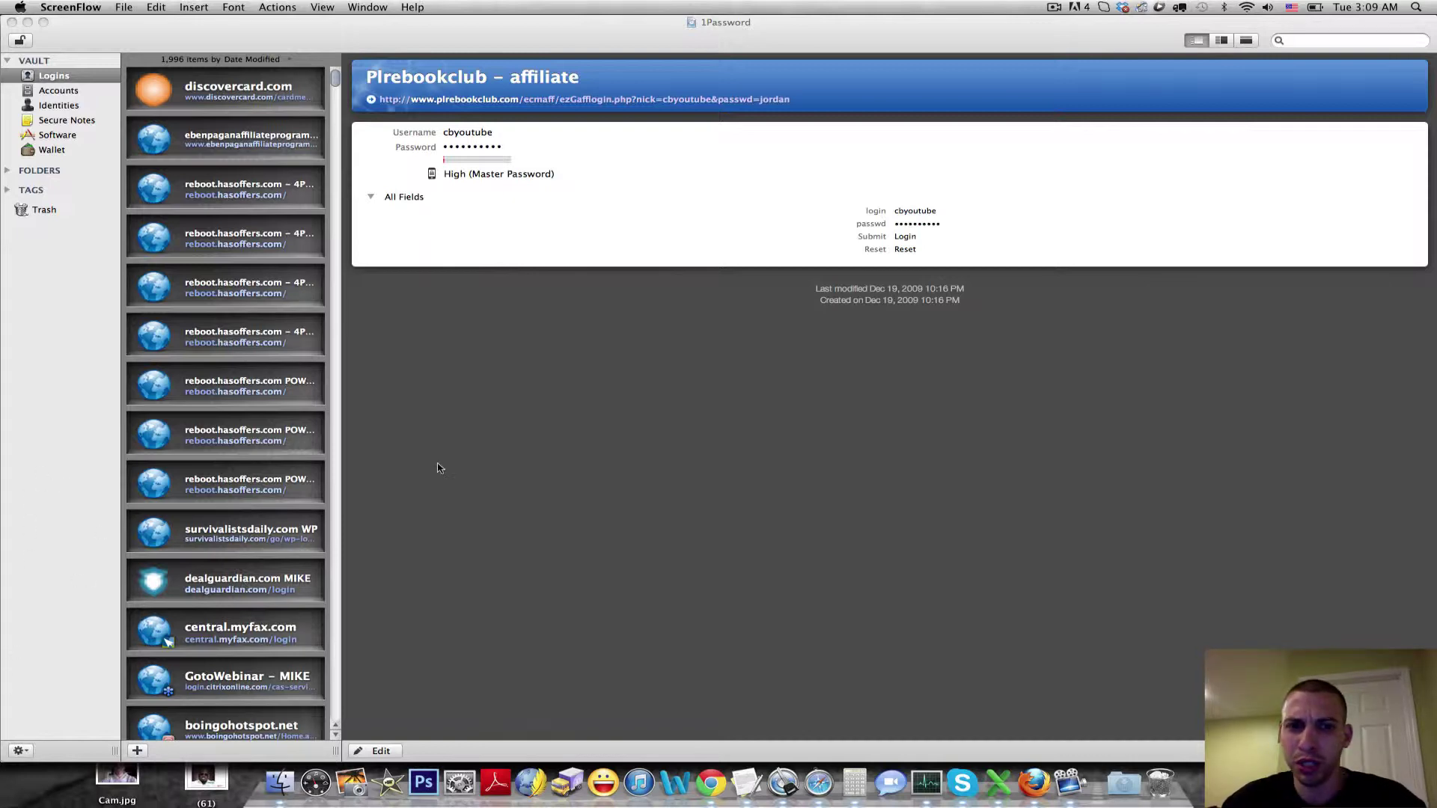
Step: Bring 1Password to the front, scroll the Logins list, and open the empty Wallet category
{"action": "left_click", "coordinate": [780, 775]}
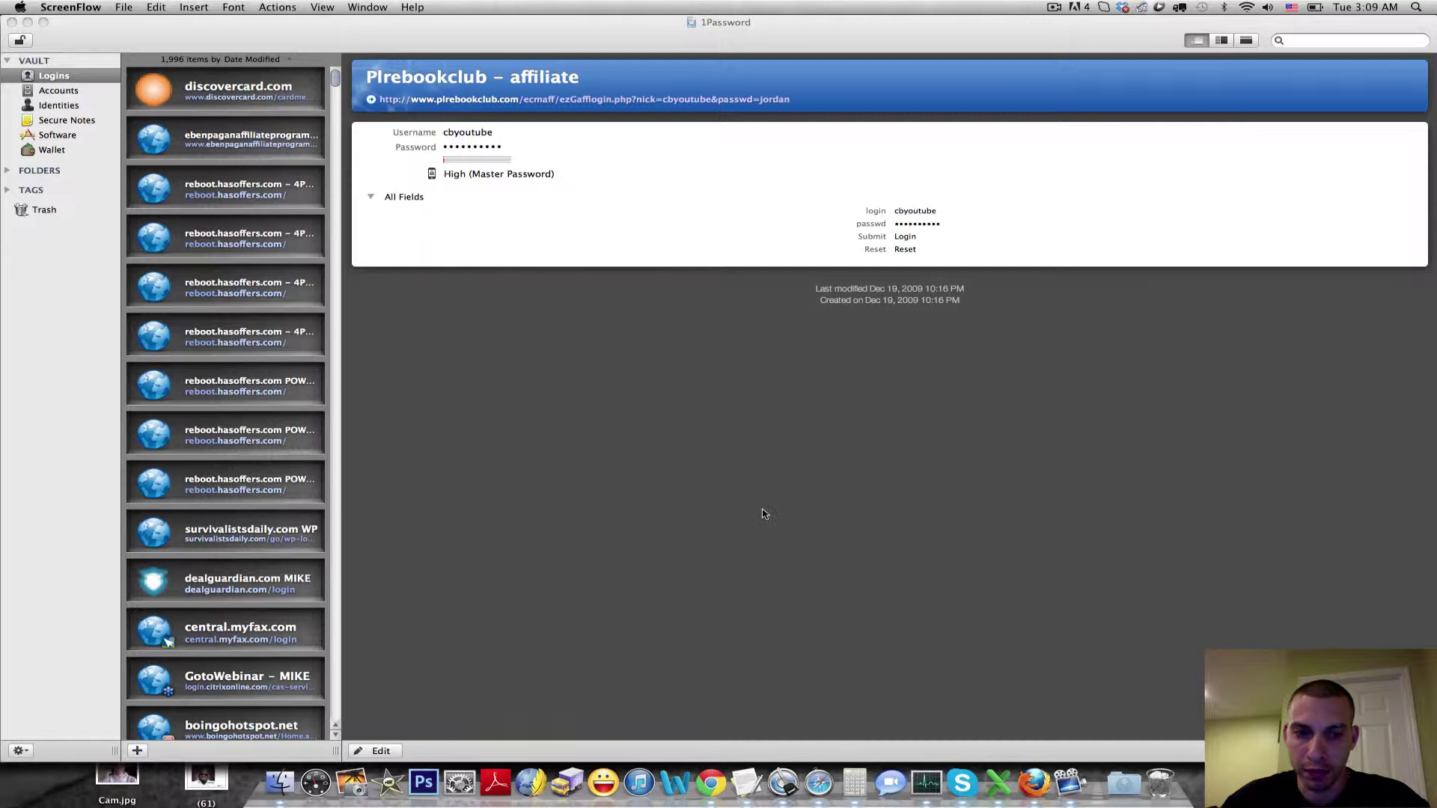
{"action": "left_click", "coordinate": [782, 783]}
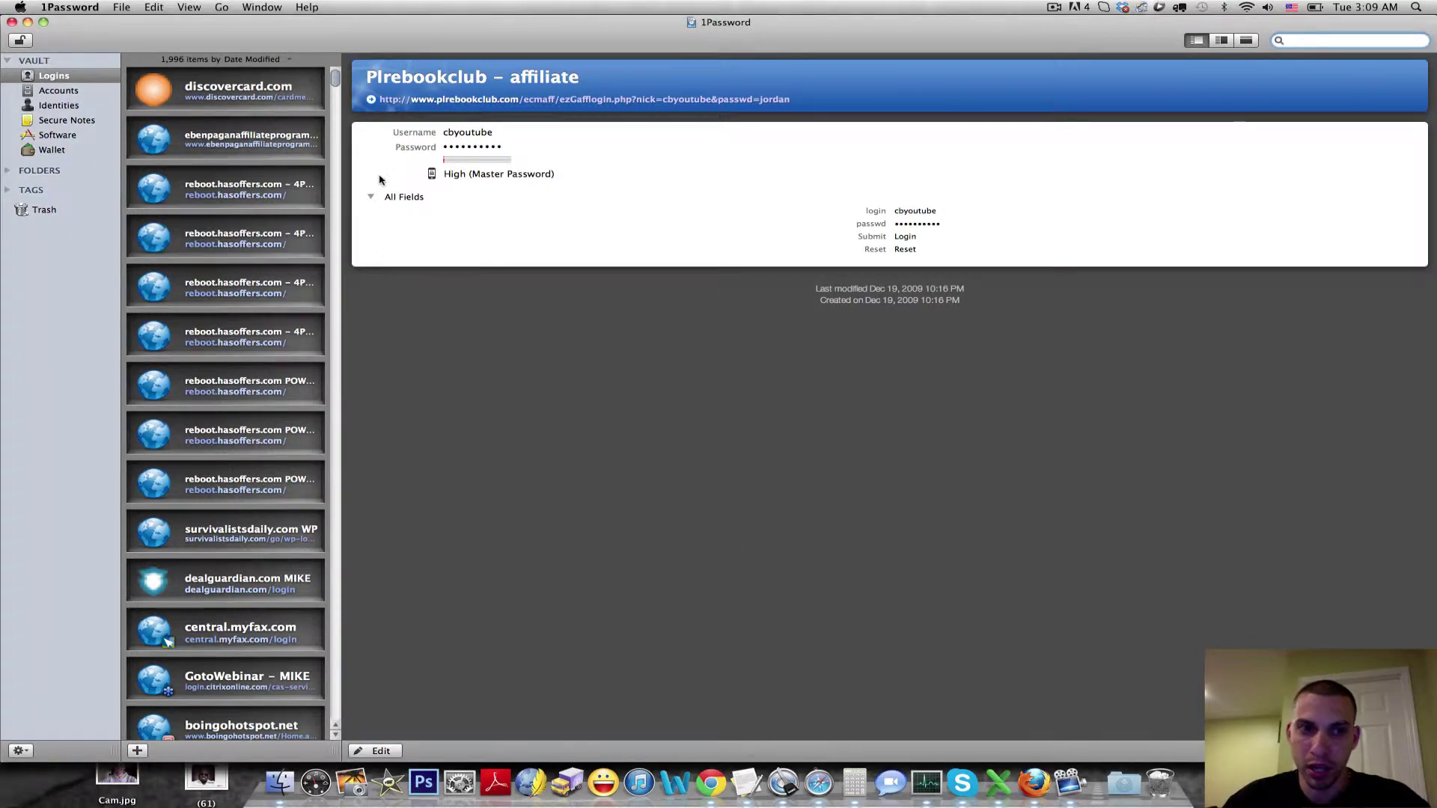
{"action": "mouse_move", "coordinate": [334, 83]}
{"action": "left_mouse_down"}
{"action": "mouse_move", "coordinate": [327, 505]}
{"action": "mouse_move", "coordinate": [346, 657]}
{"action": "mouse_move", "coordinate": [326, 730]}
{"action": "mouse_move", "coordinate": [284, 161]}
{"action": "mouse_move", "coordinate": [265, 94]}
{"action": "mouse_move", "coordinate": [336, 93]}
{"action": "mouse_move", "coordinate": [334, 68]}
{"action": "left_mouse_up"}
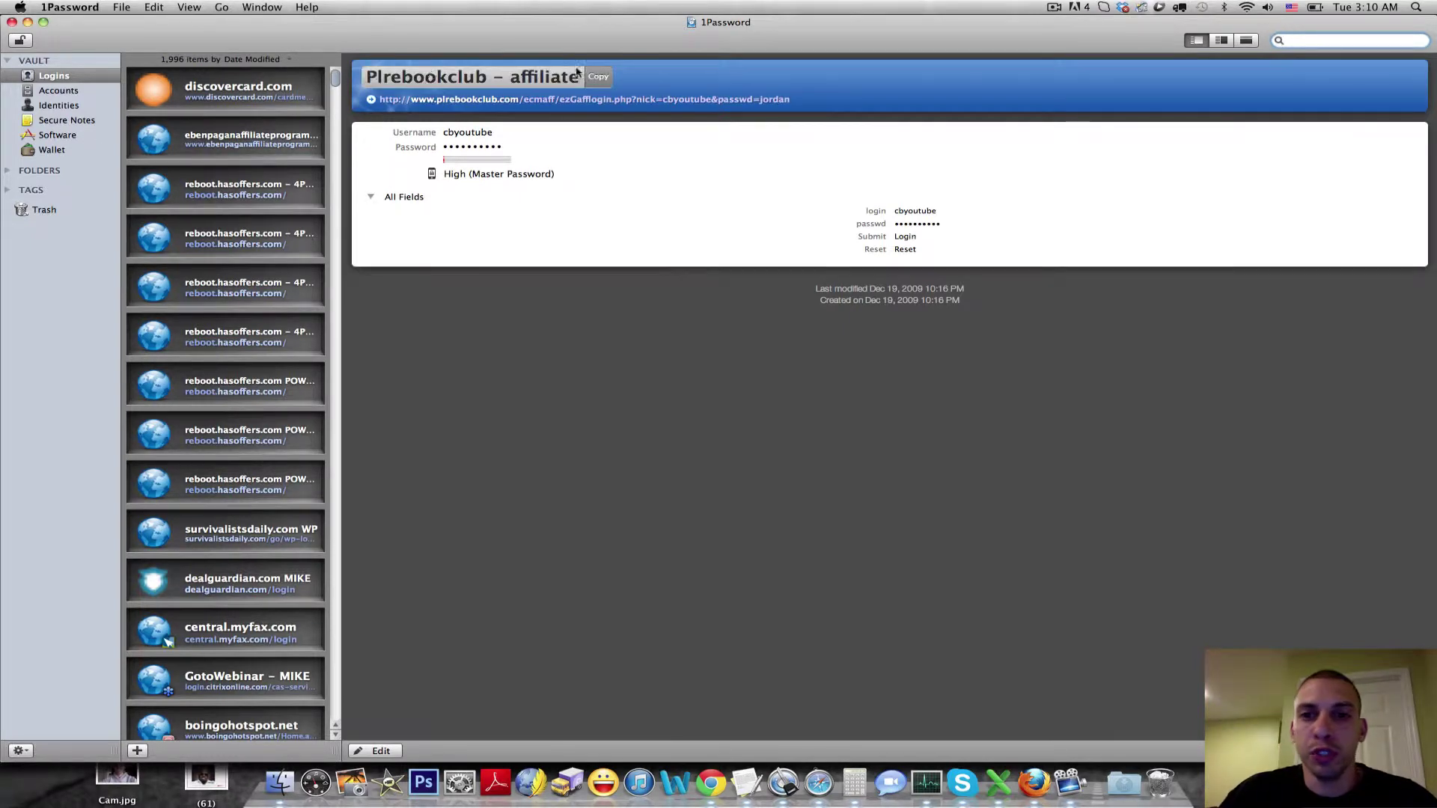
{"action": "left_click", "coordinate": [63, 150]}
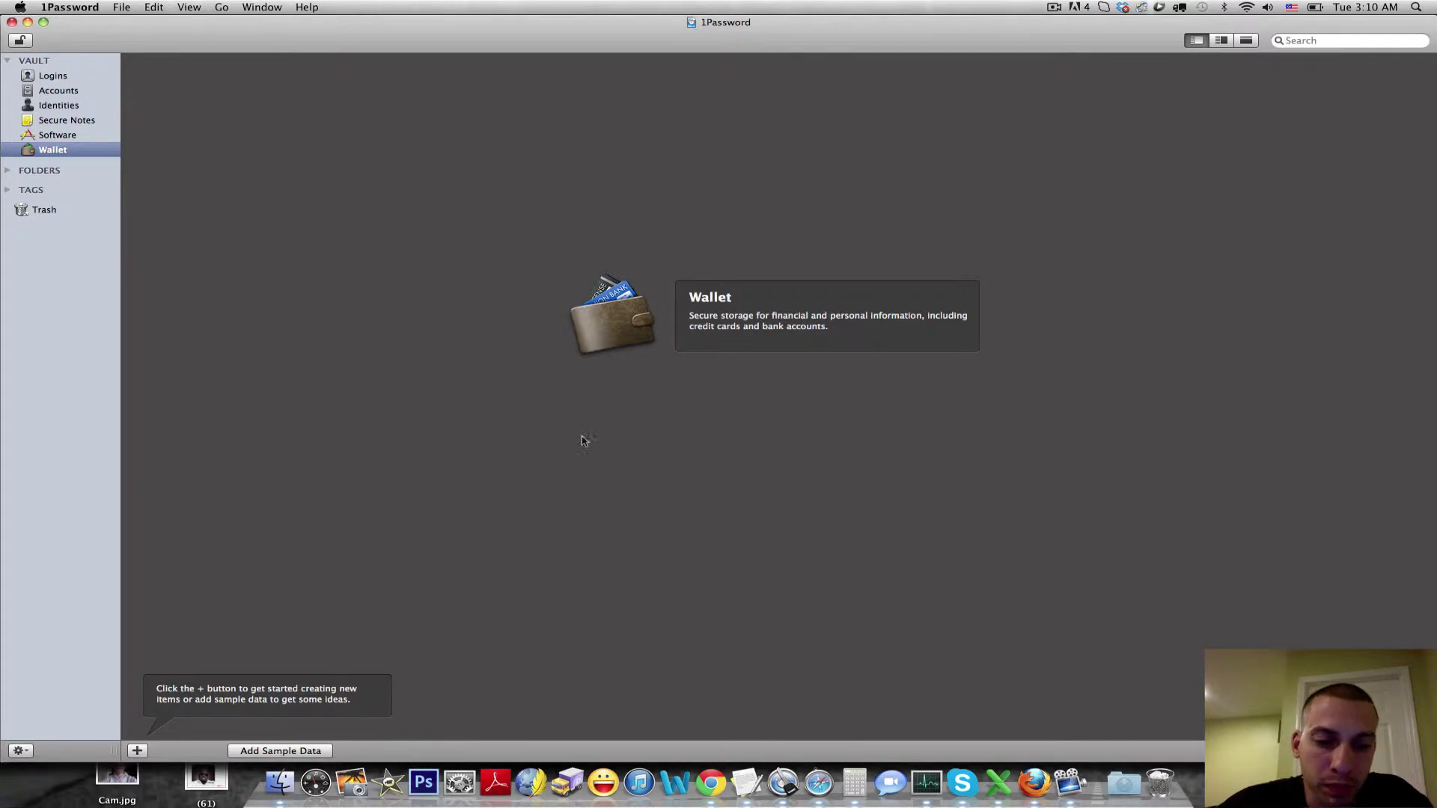
Step: Cancel adding a new item, then view the single saved identity under Identities
{"action": "left_click", "coordinate": [137, 750]}
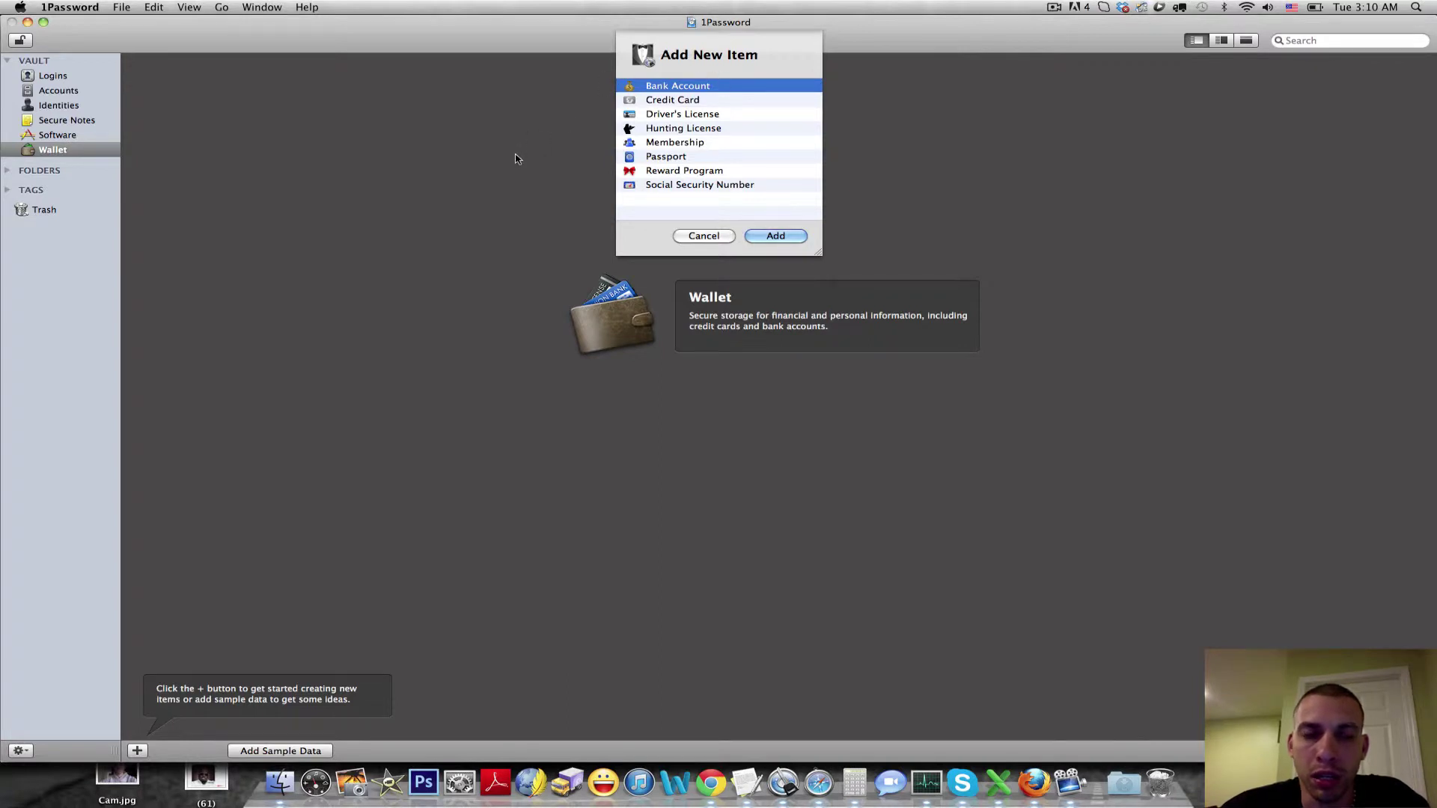
{"action": "left_click", "coordinate": [690, 235]}
{"action": "left_click", "coordinate": [59, 107]}
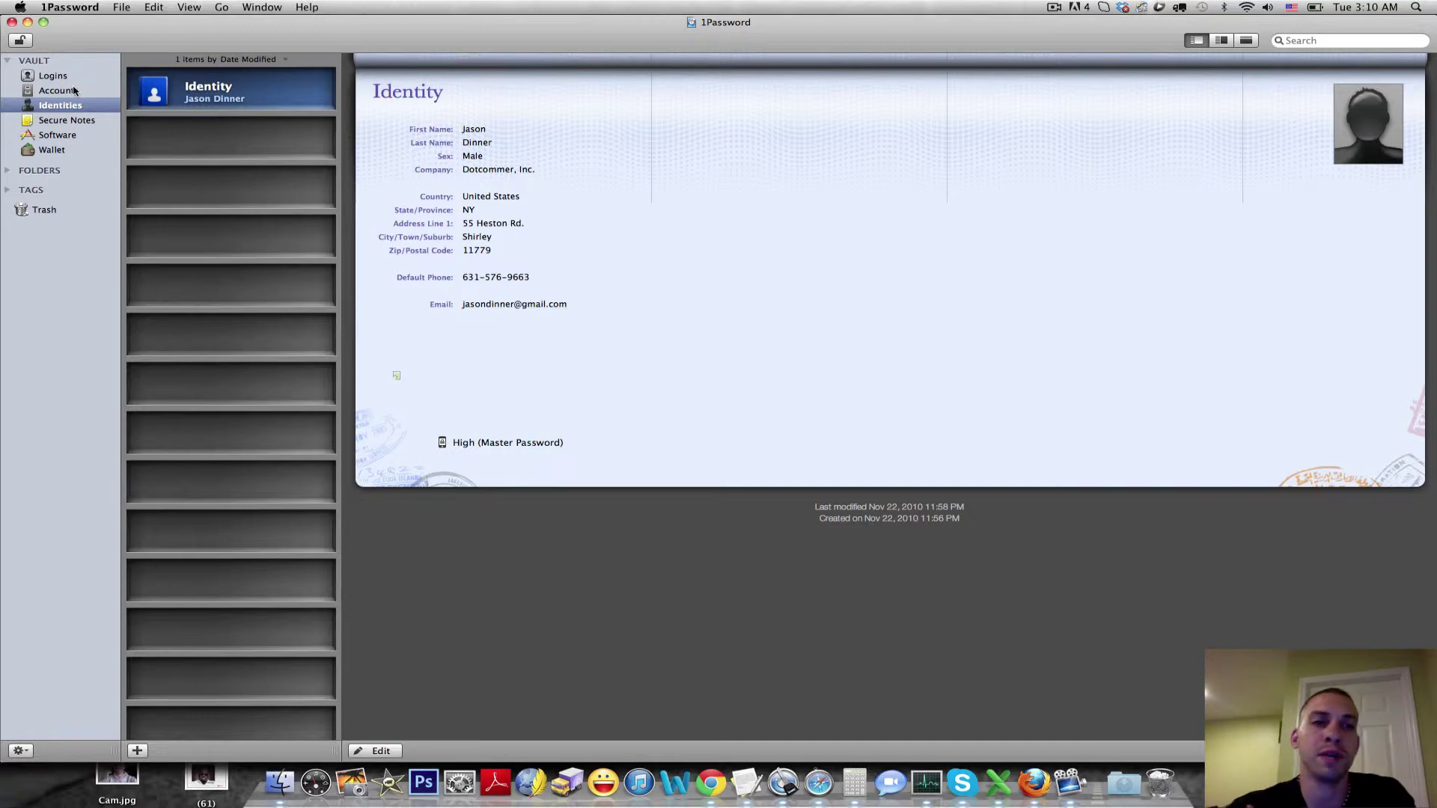
Step: Return to the Logins list, then switch to Chrome's Avangate affiliate login page
{"action": "left_click", "coordinate": [45, 77]}
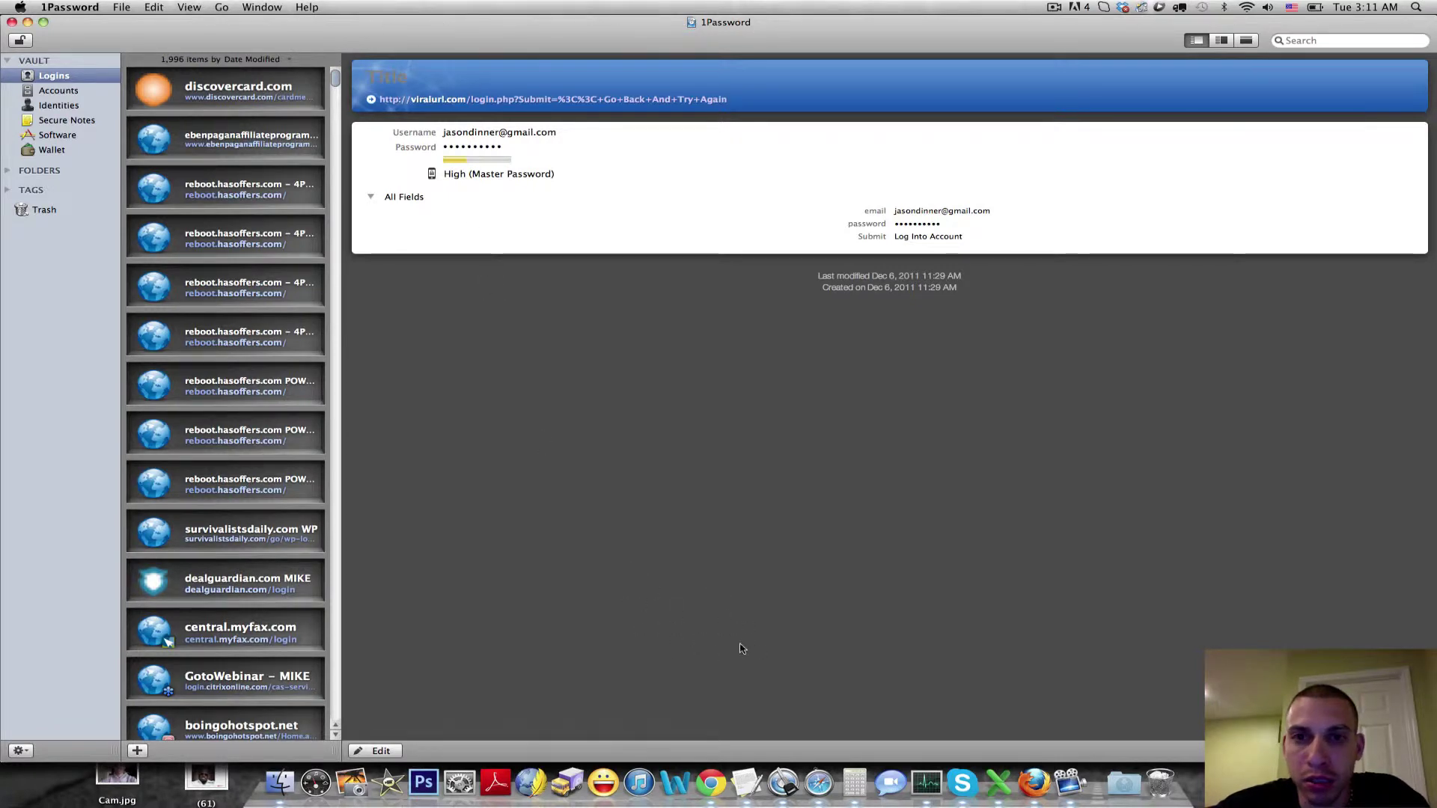
{"action": "left_click", "coordinate": [712, 782]}
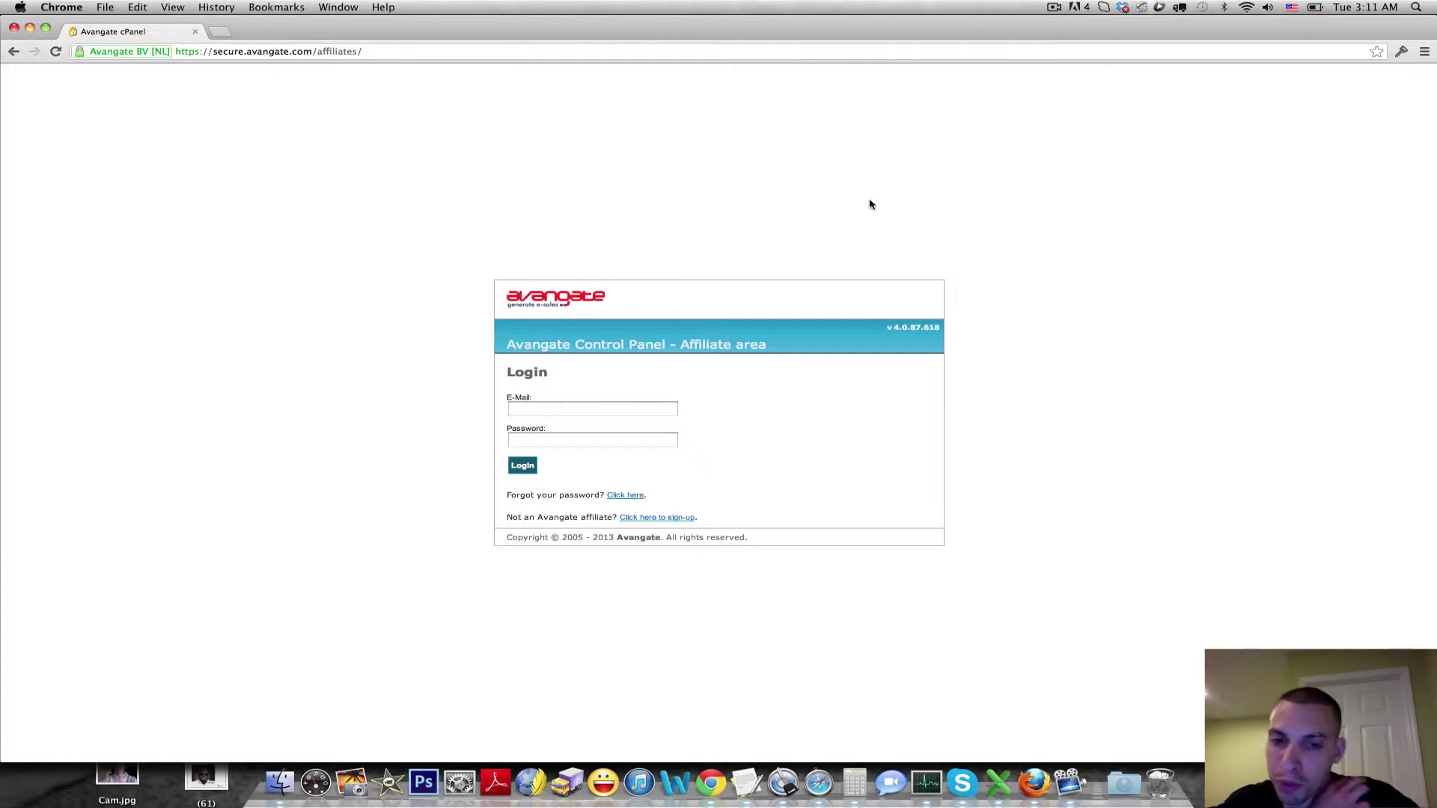
Step: Log into Avangate with the saved secure.avangate.com login, declining Chrome's password save, then return to 1Password
{"action": "left_click", "coordinate": [1401, 54]}
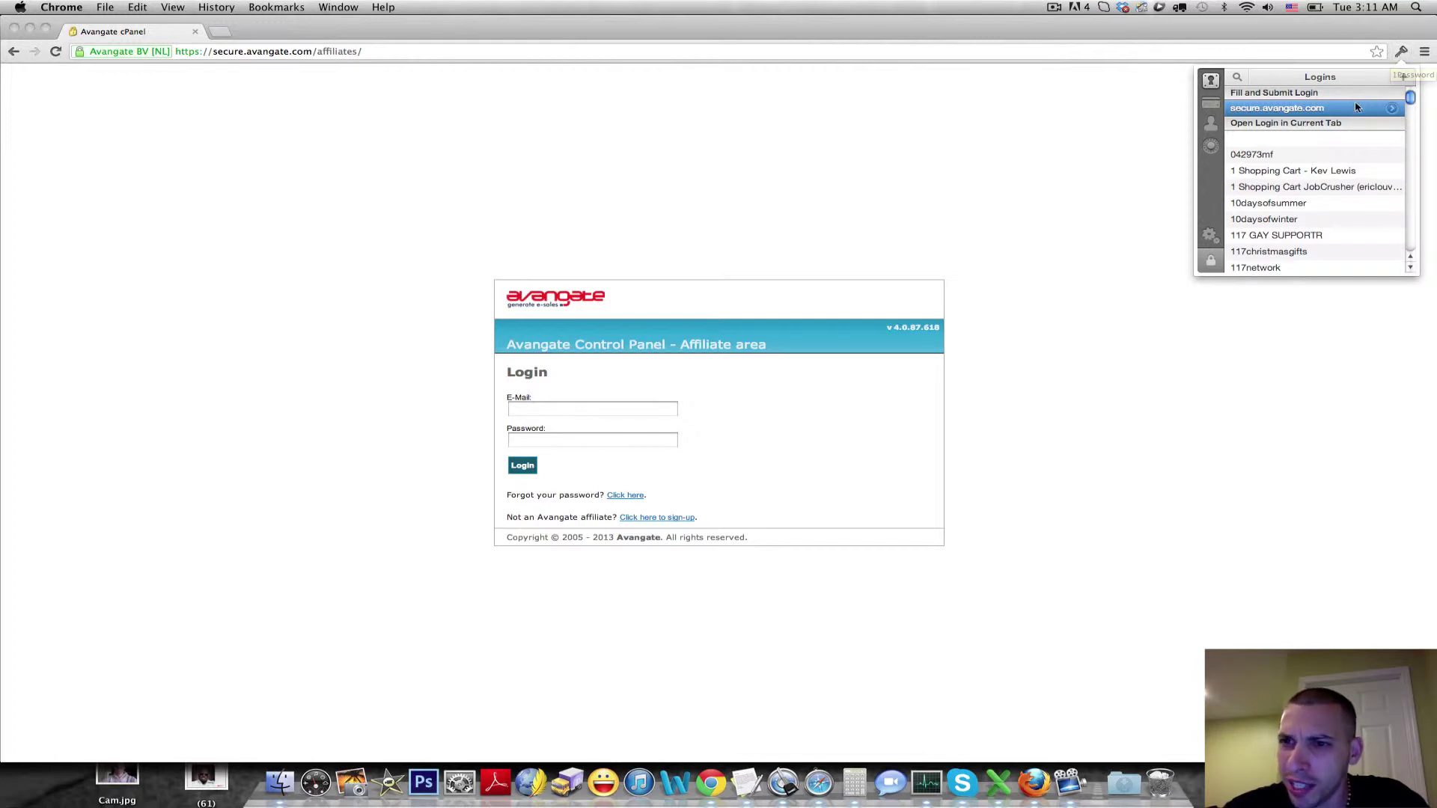
{"action": "left_click", "coordinate": [1301, 110]}
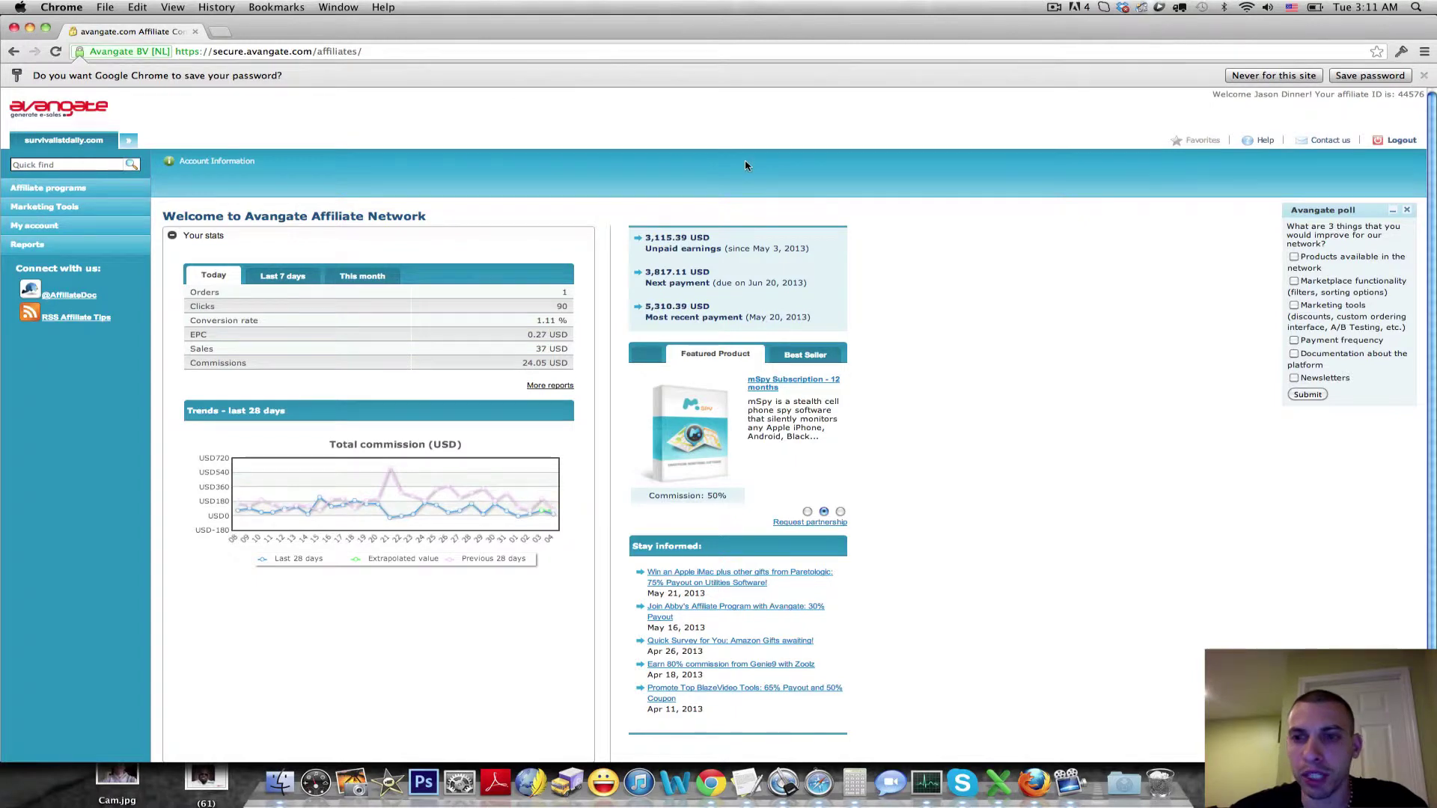
{"action": "left_click", "coordinate": [1425, 76]}
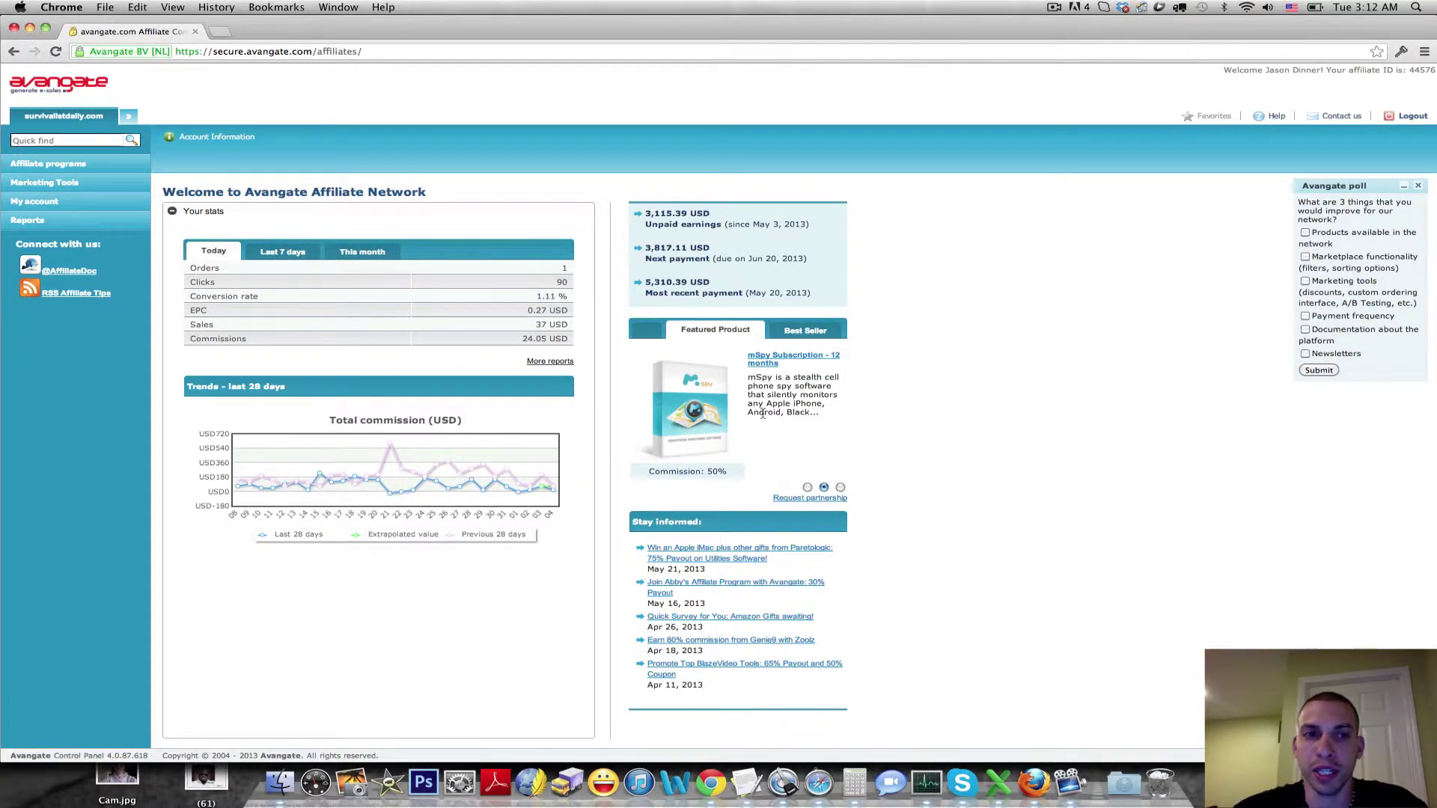
{"action": "left_click", "coordinate": [785, 785]}
Step: Search the vault for 'cbyoutube' and view the Clickbank – CBYOUTUBE login details
{"action": "left_click", "coordinate": [1310, 41]}
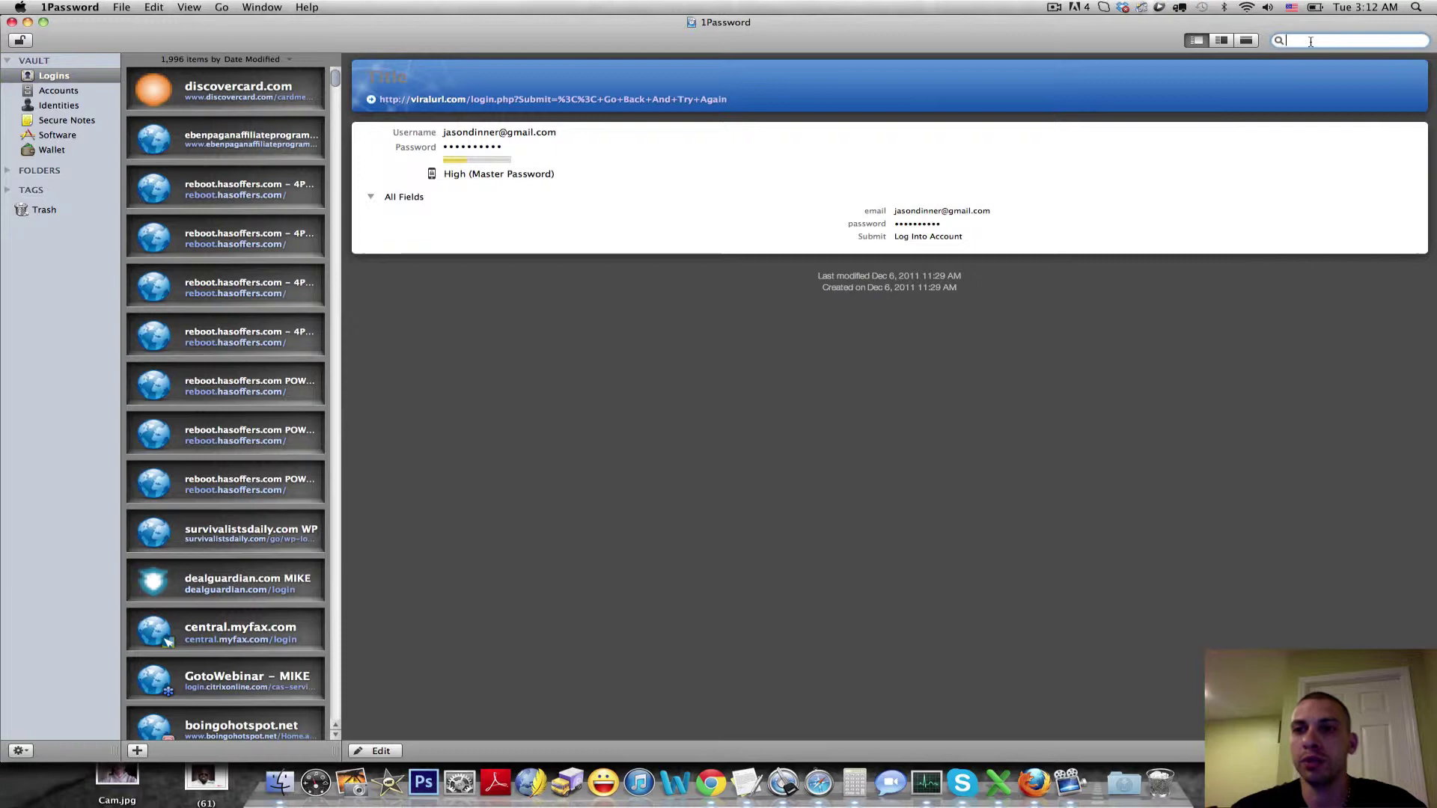
{"action": "type", "text": "cbyoutube"}
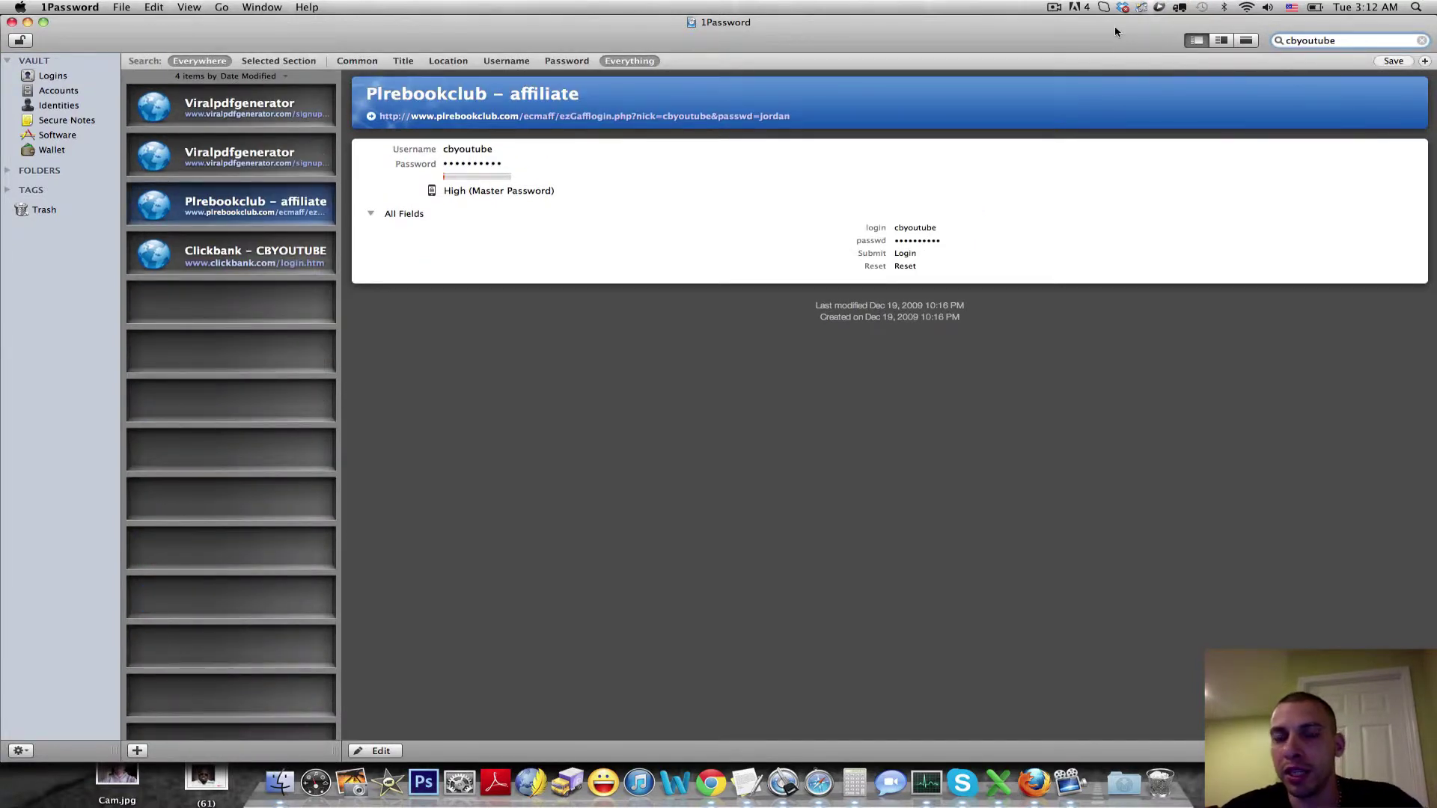
{"action": "left_click", "coordinate": [277, 254]}
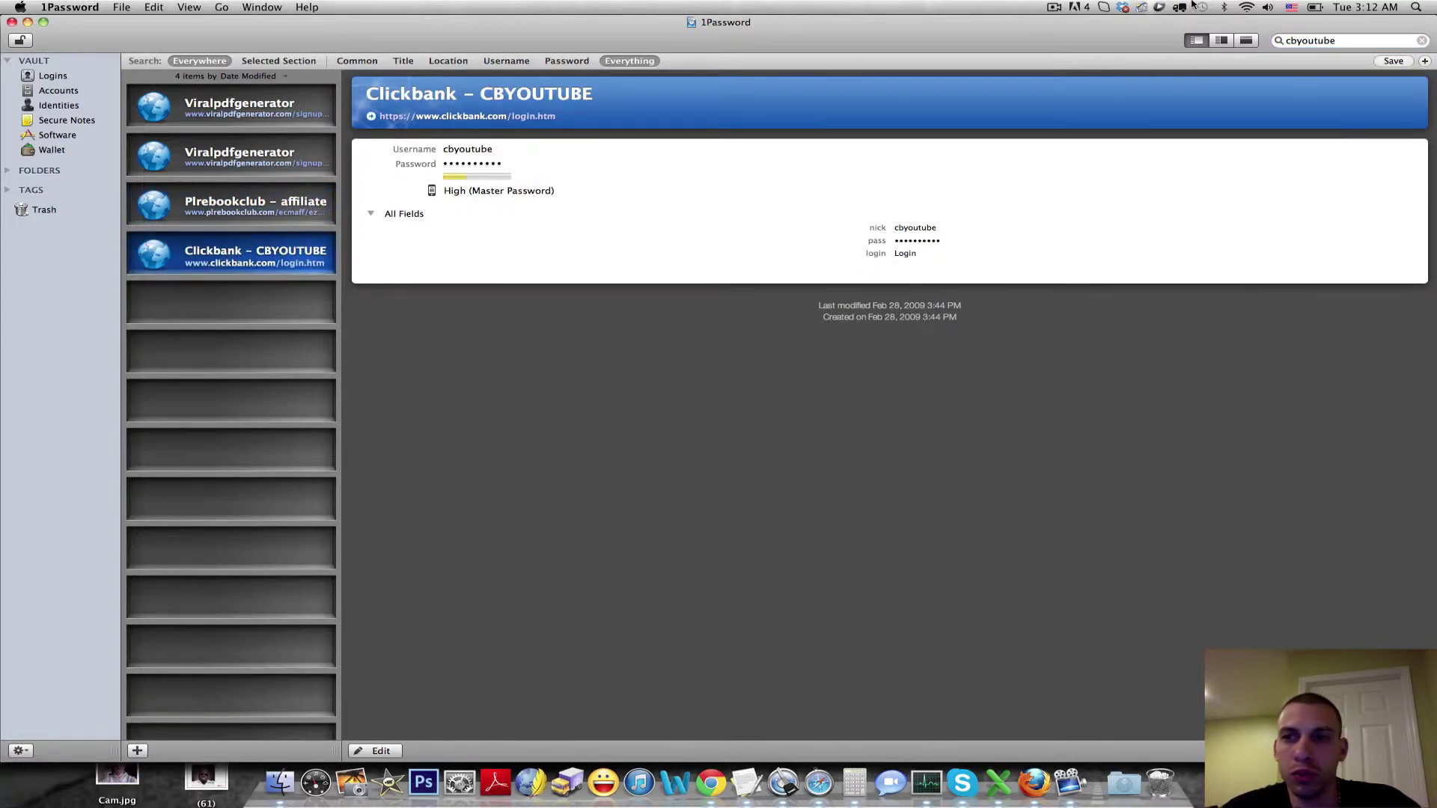
Step: Search for 'clickbank.com/login.htm' and open that ClickBank login in Chrome with its nickname filled
{"action": "left_click", "coordinate": [1344, 39]}
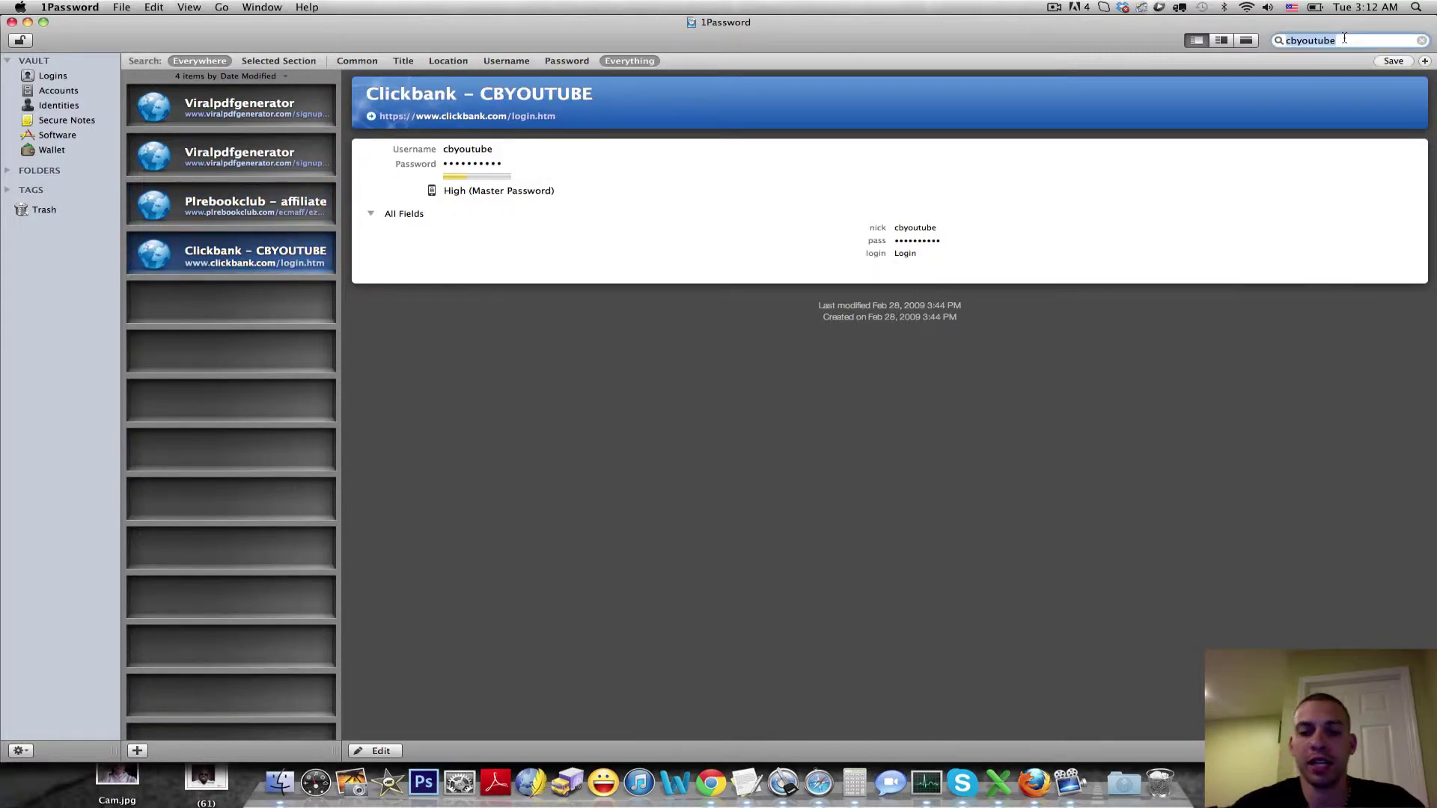
{"action": "type", "text": "clickba"}
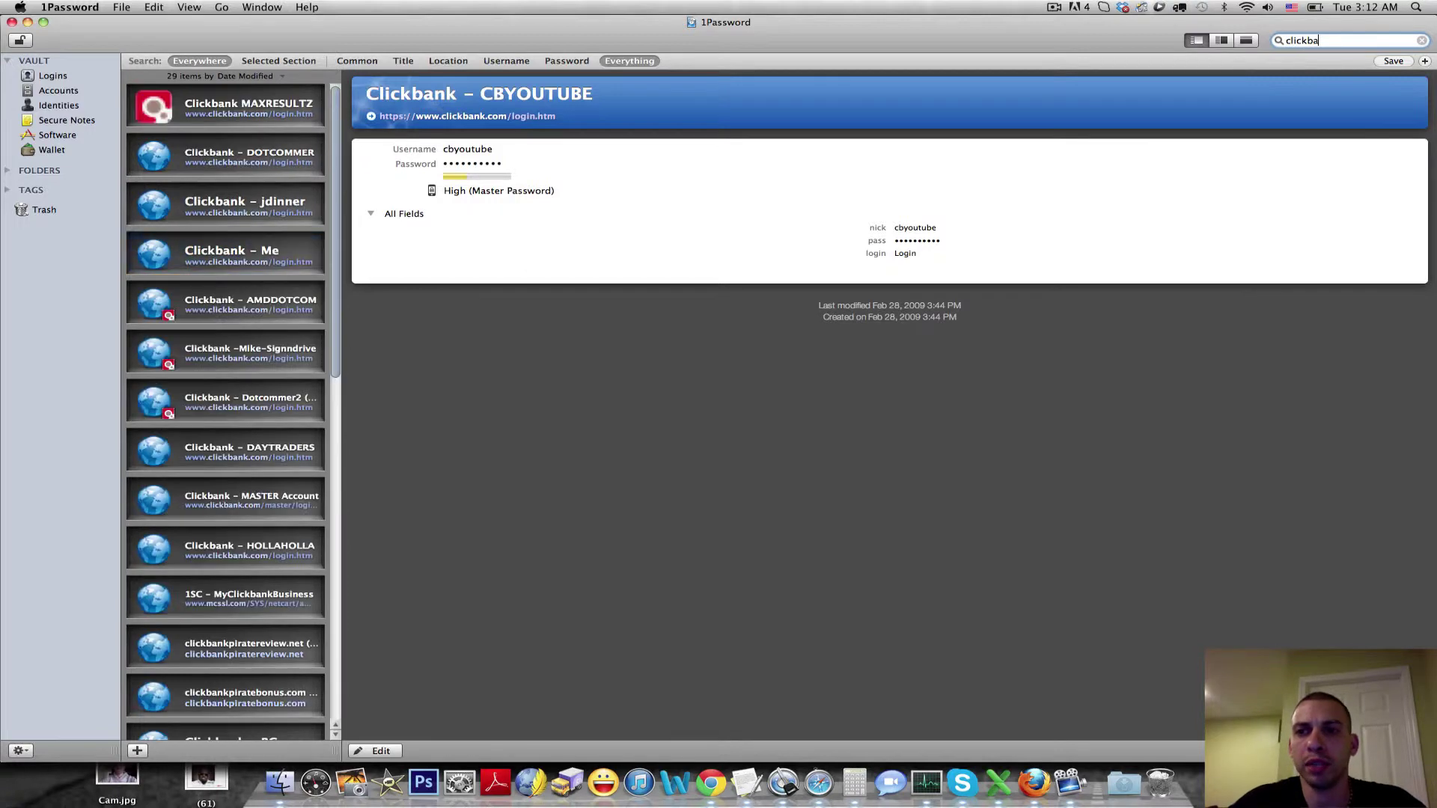
{"action": "type", "text": "nk.com/l"}
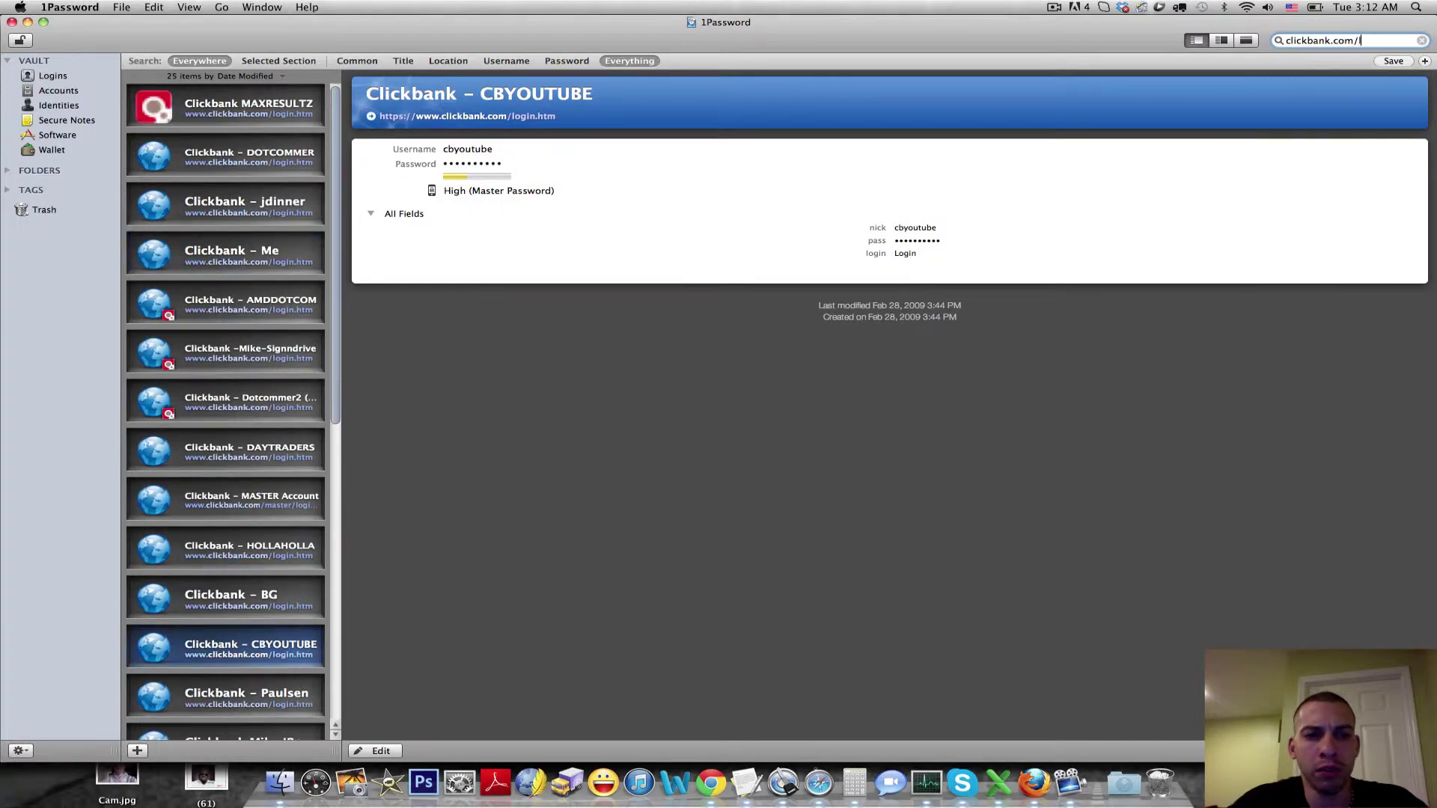
{"action": "type", "text": "ogin.htm"}
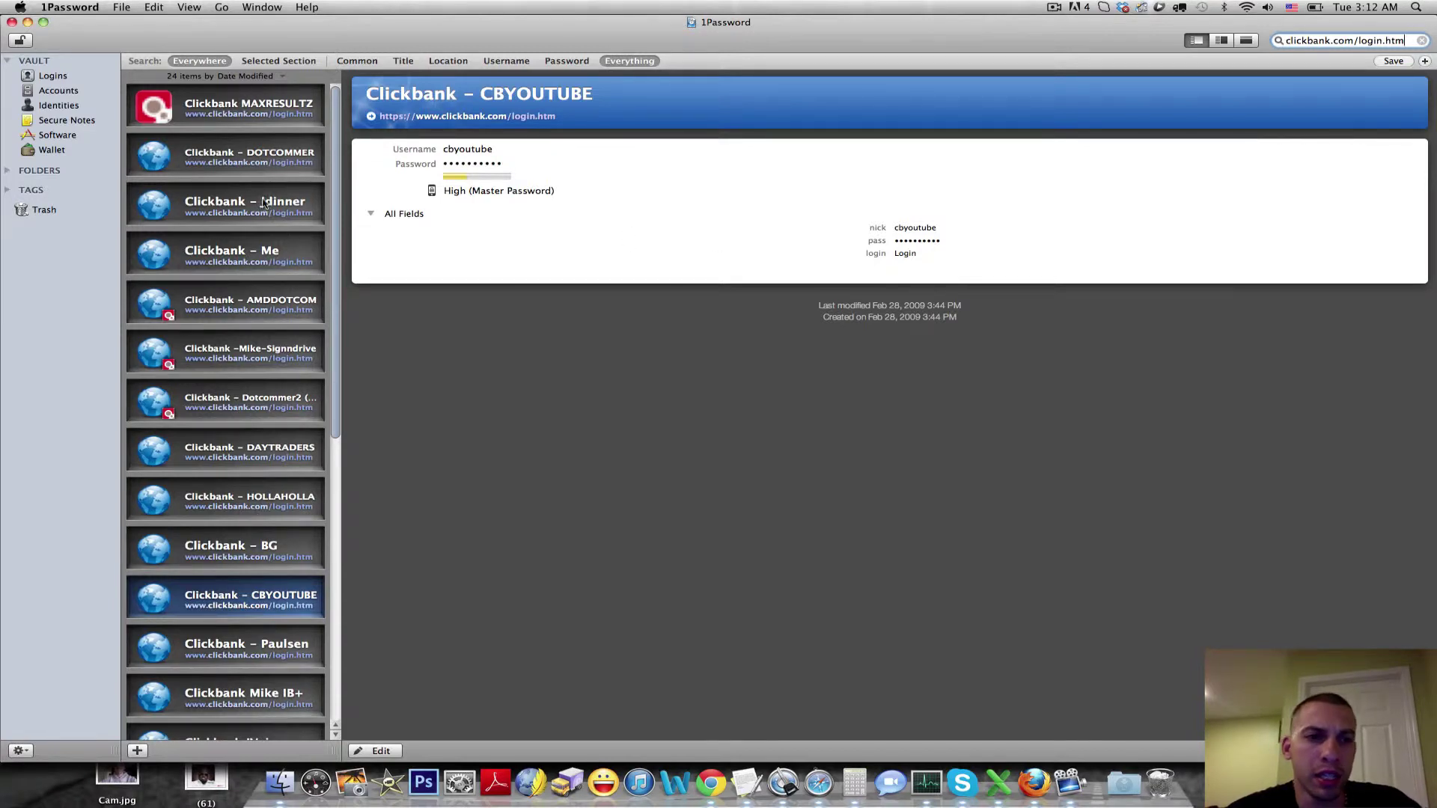
{"action": "left_click", "coordinate": [255, 596]}
{"action": "double_click", "coordinate": [255, 596]}
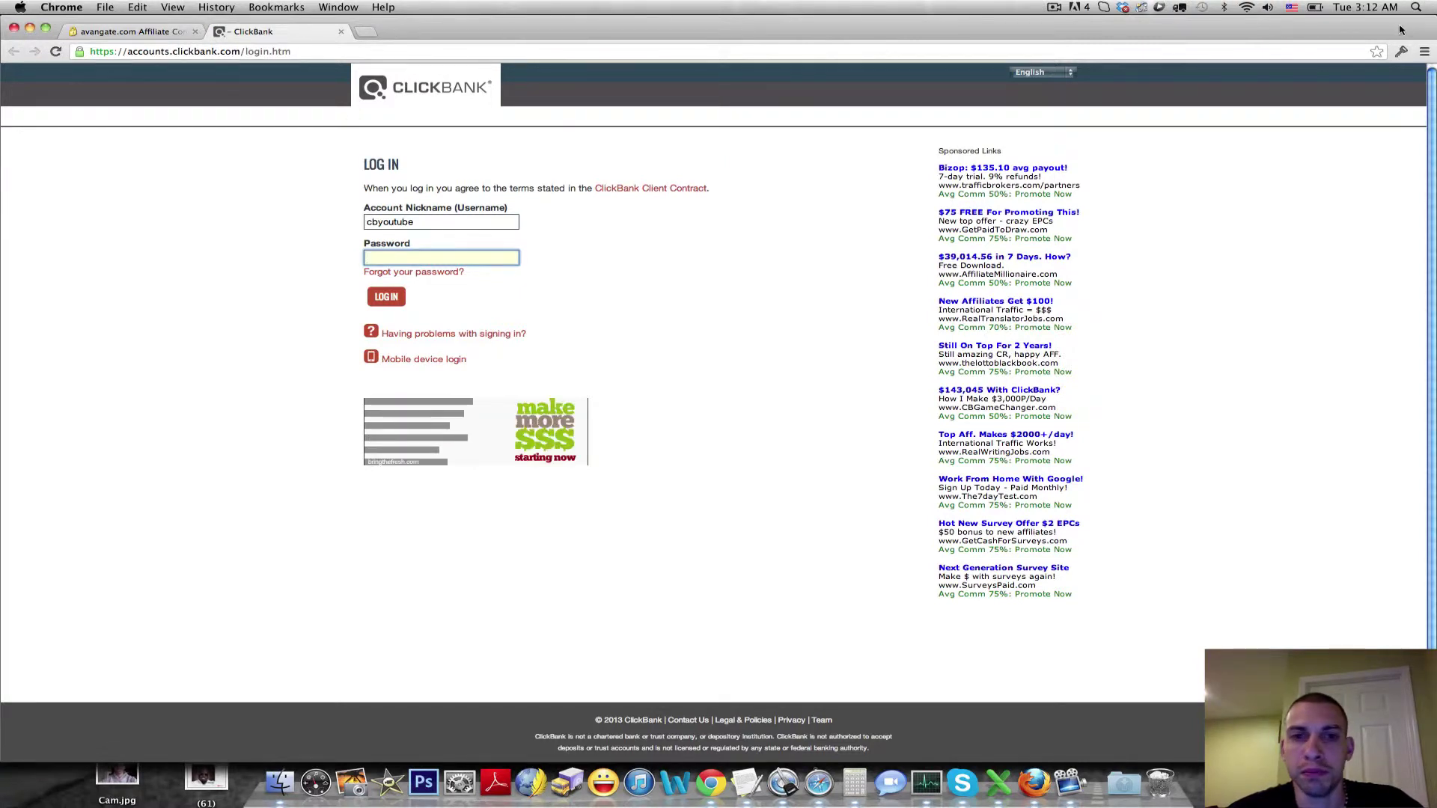
{"action": "left_click", "coordinate": [1402, 51]}
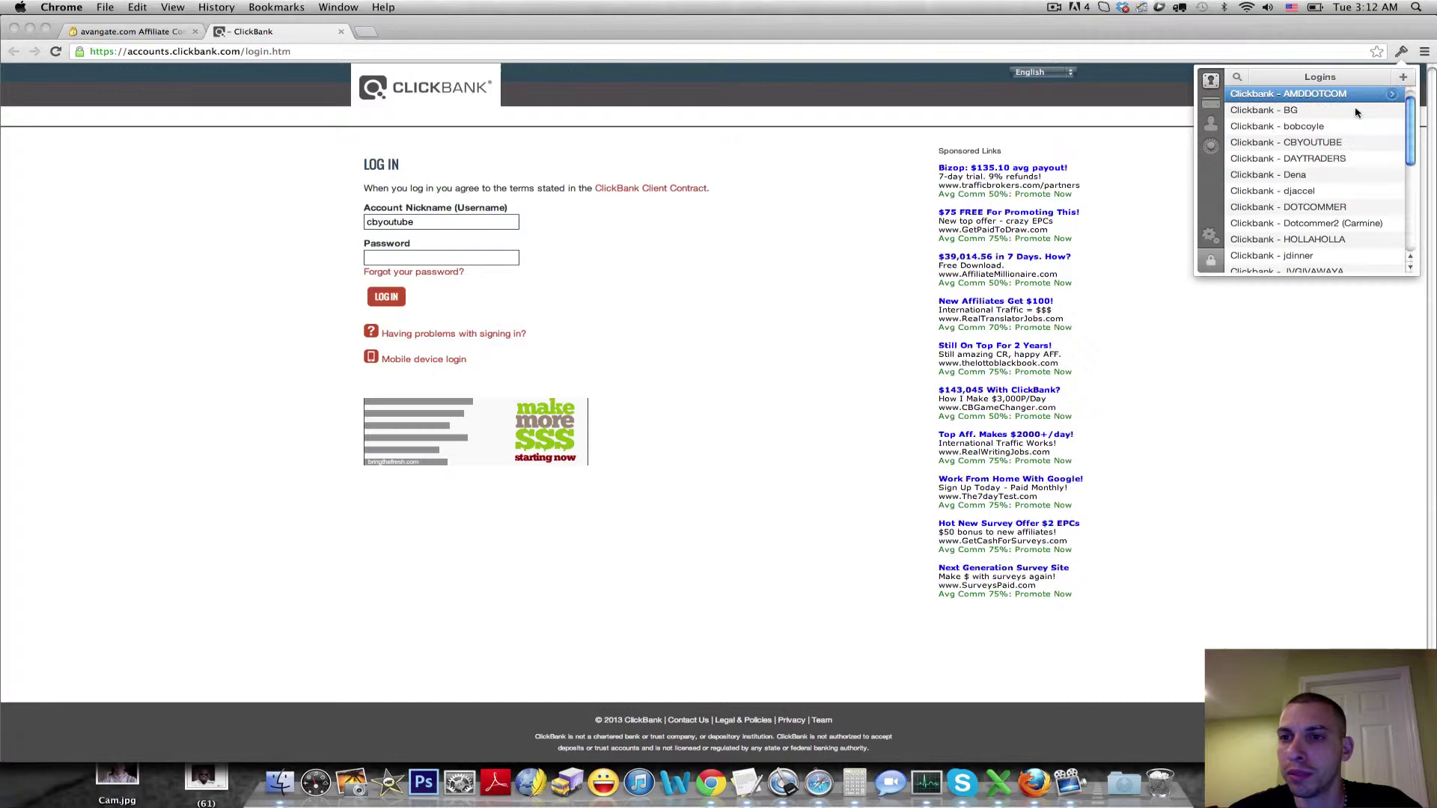
{"action": "left_click", "coordinate": [1329, 142]}
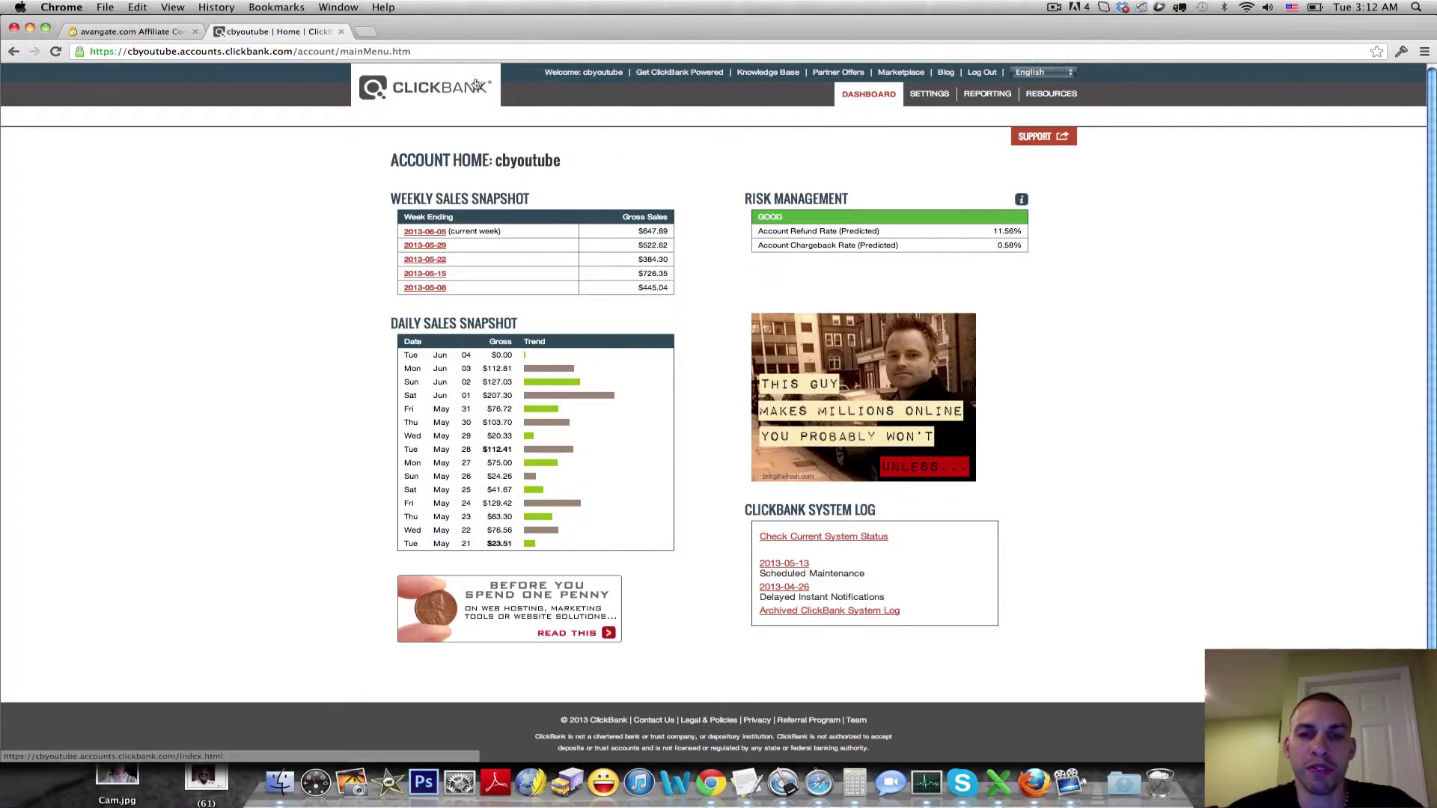
{"action": "left_click", "coordinate": [986, 74]}
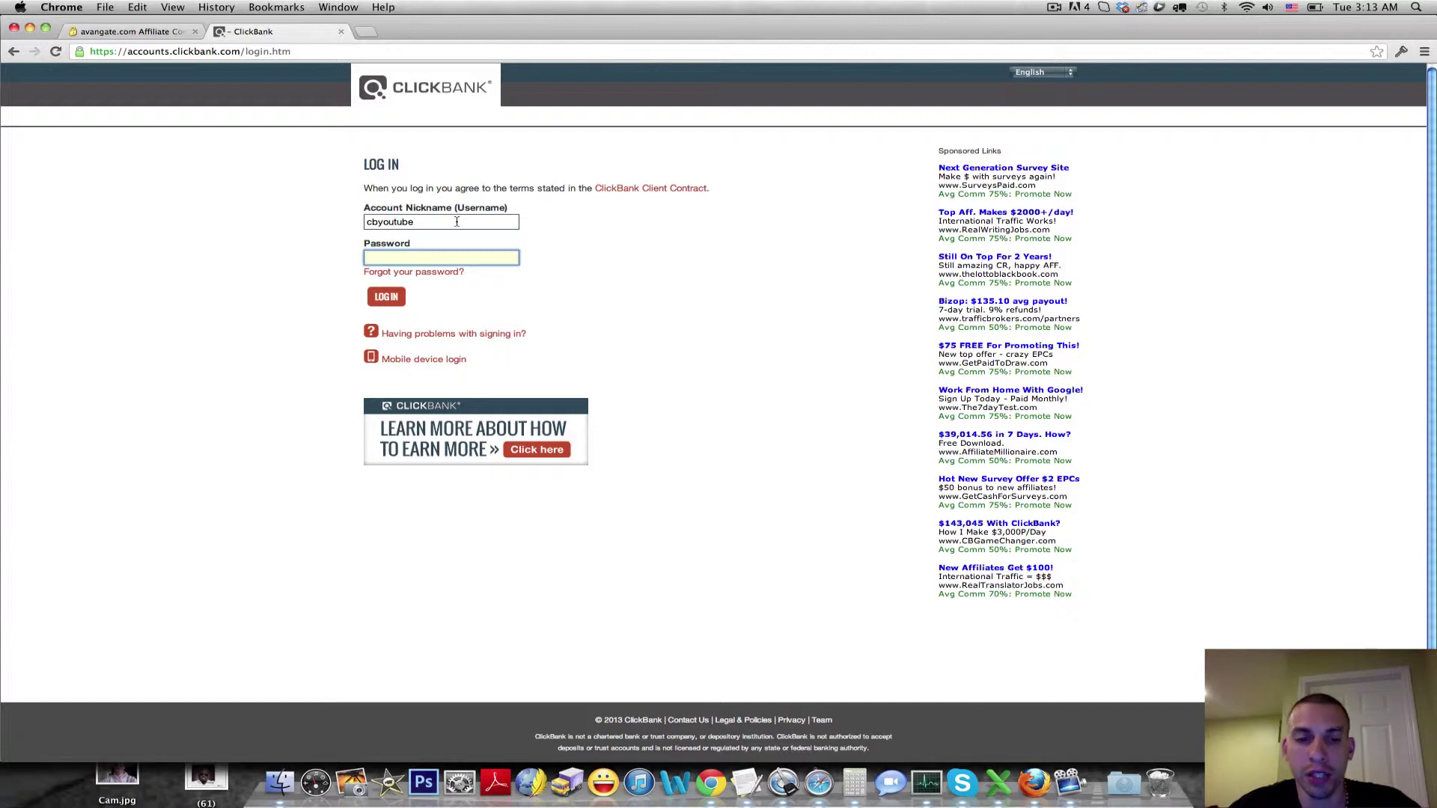
Step: Enter the account password, submit the ClickBank login, and dismiss the save-login offer
{"action": "type", "text": "•••••••••"}
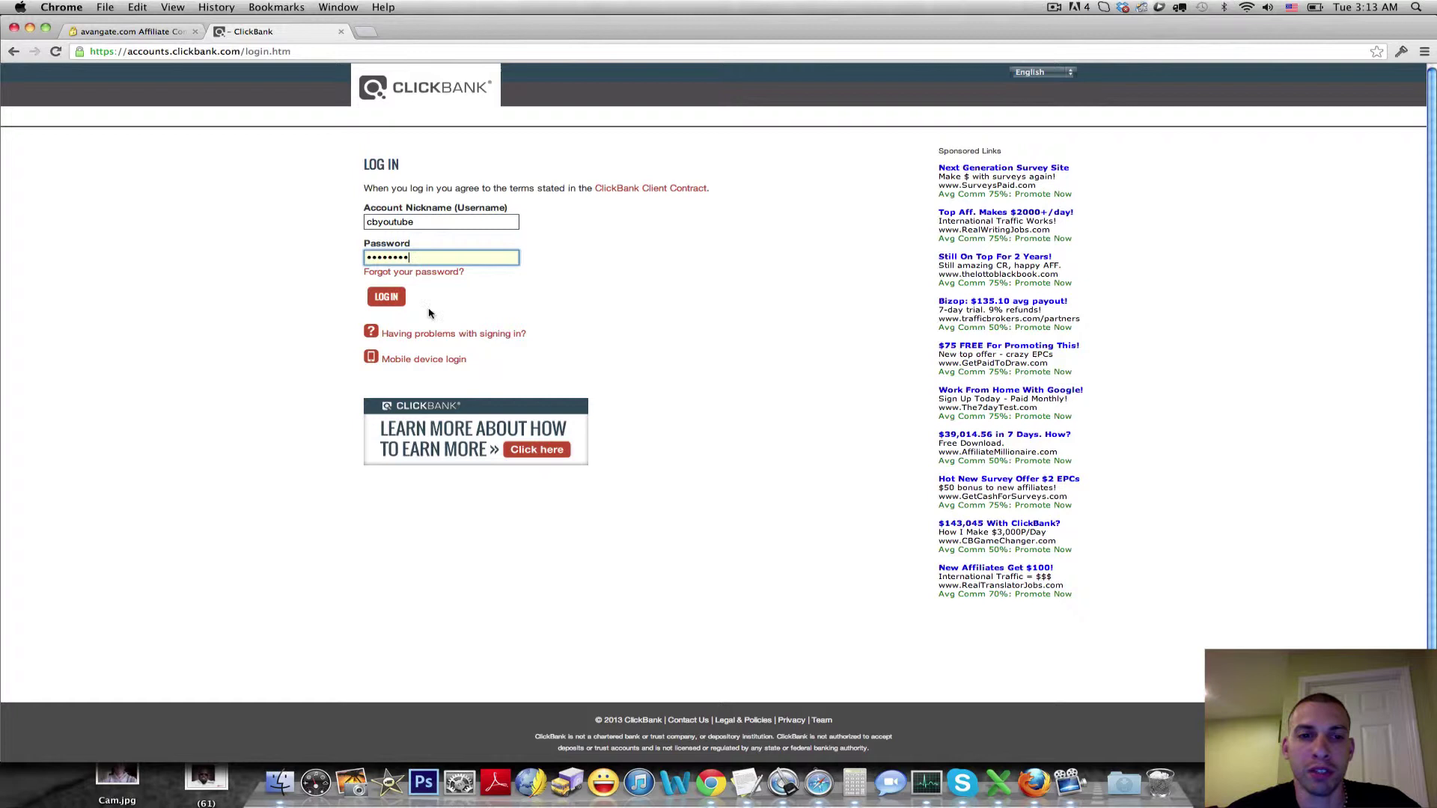
{"action": "left_click", "coordinate": [397, 298]}
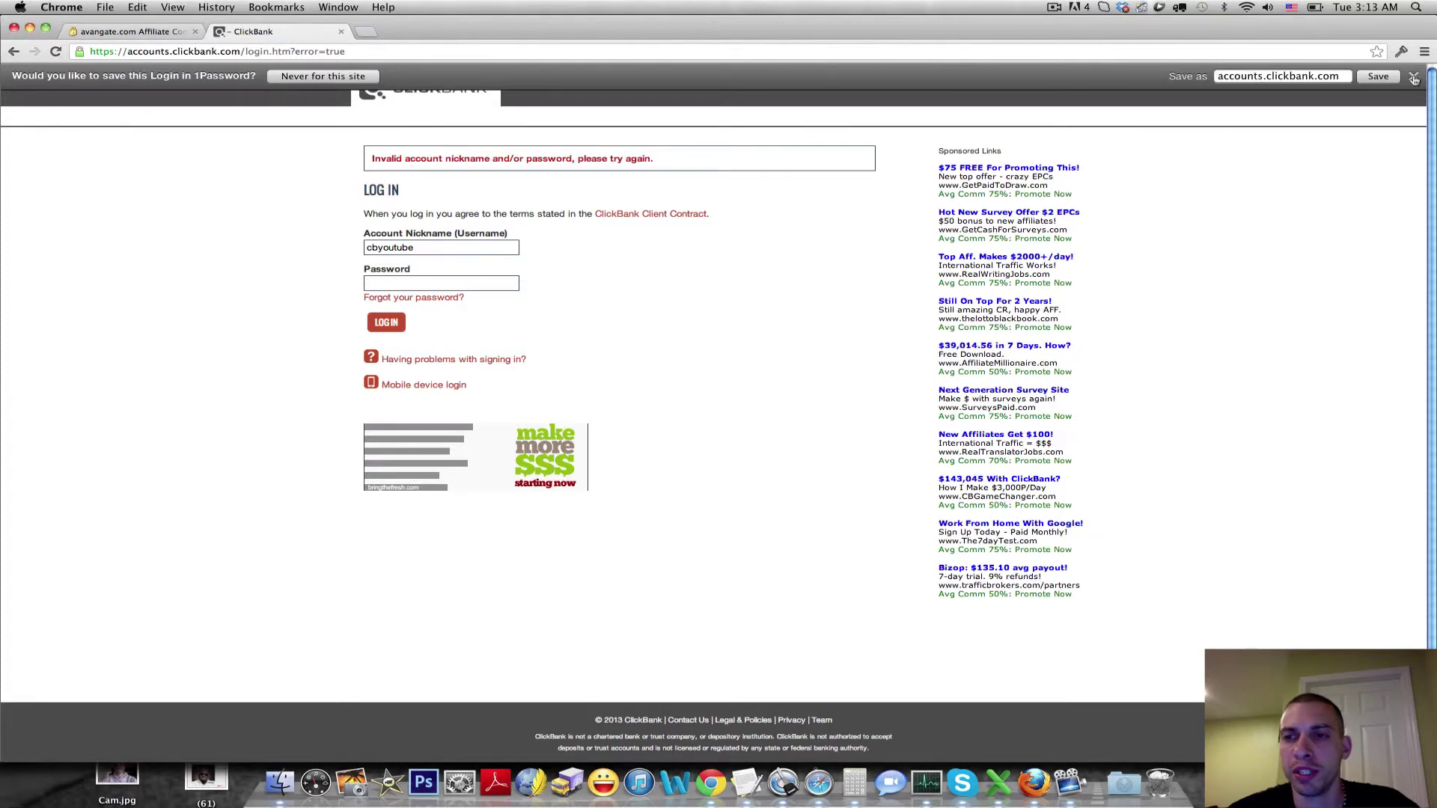
{"action": "left_click", "coordinate": [1414, 78]}
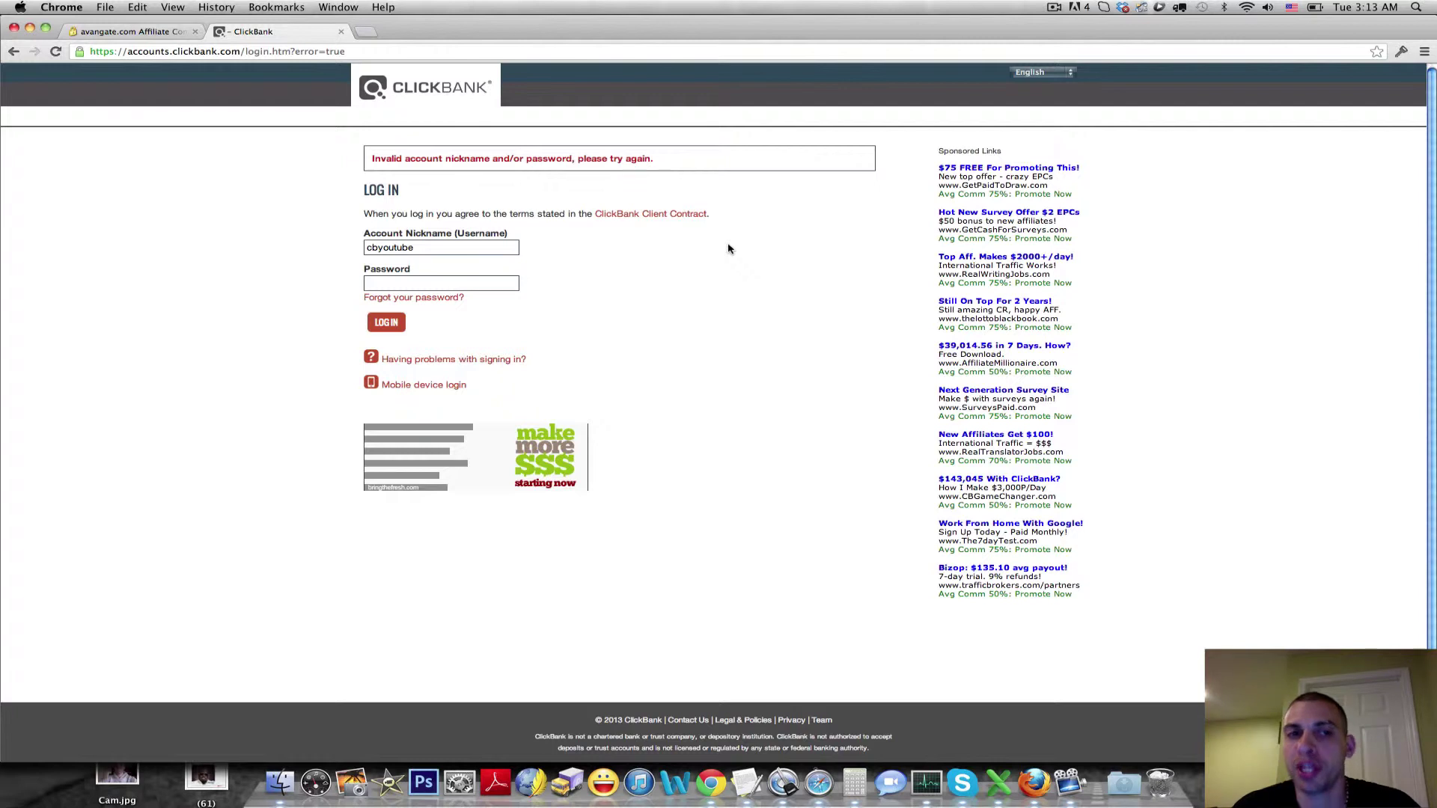
Step: Search the web for '1password', open the AgileBits result, and go to its Store page
{"action": "left_click", "coordinate": [626, 48]}
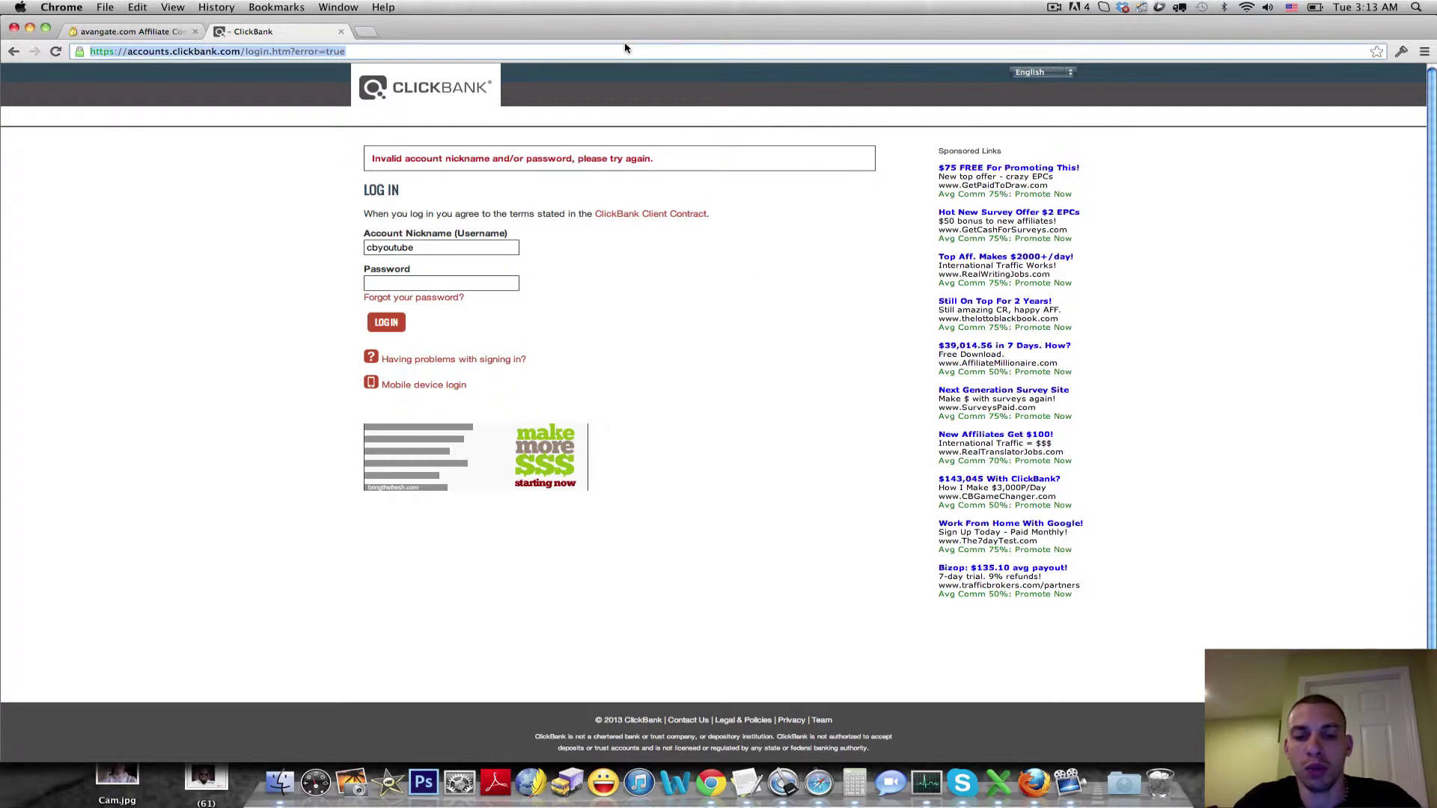
{"action": "type", "text": "1password"}
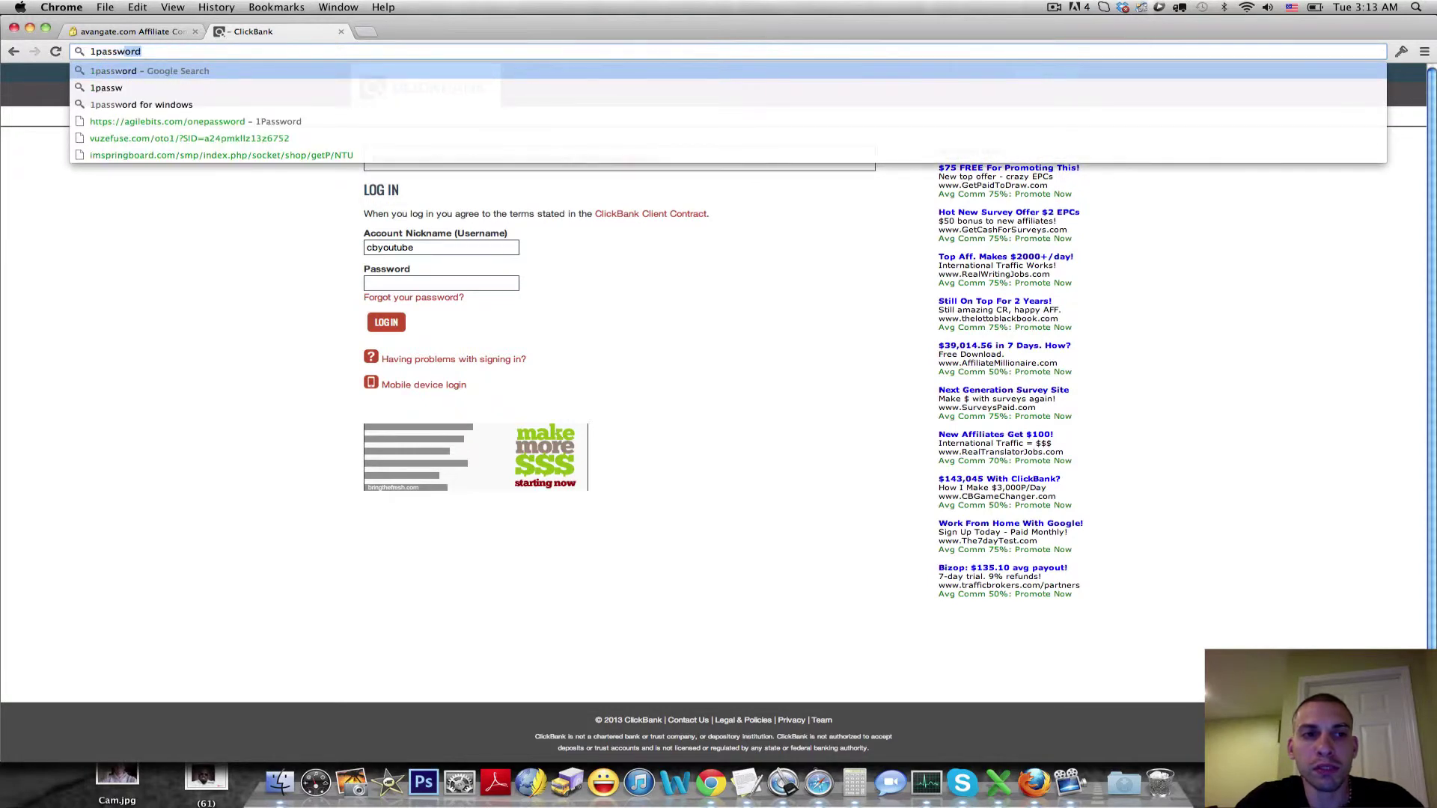
{"action": "key", "text": "Return"}
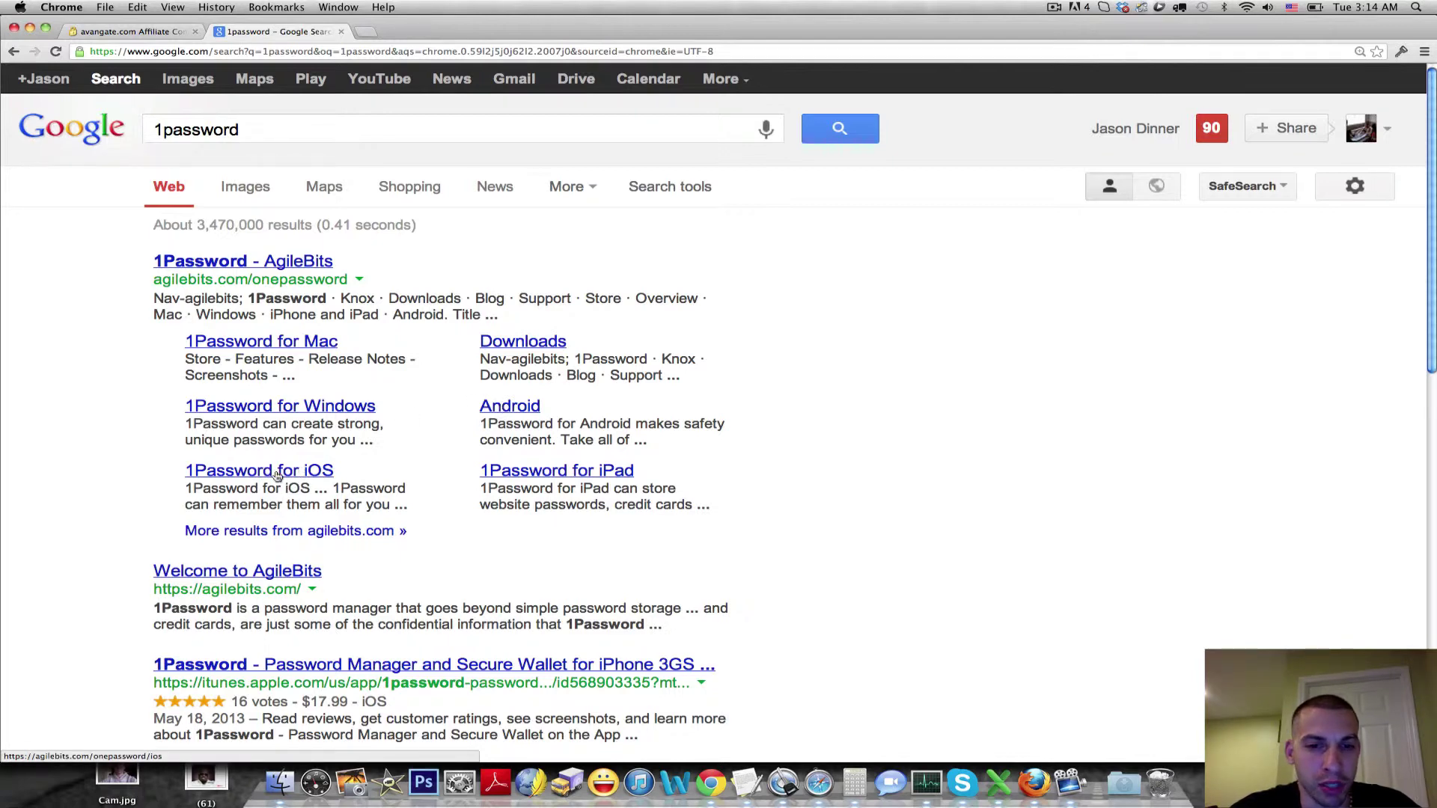
{"action": "left_click", "coordinate": [238, 268]}
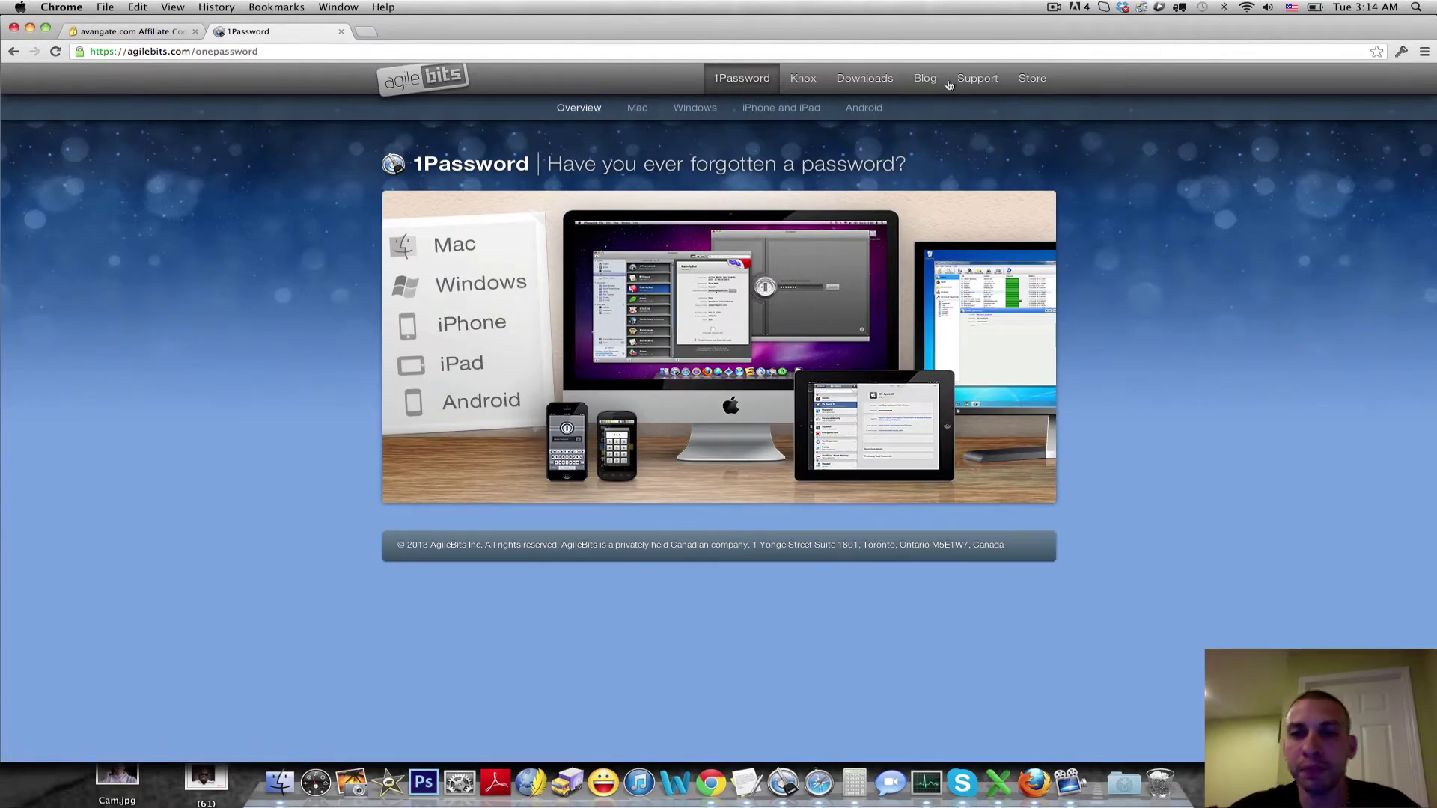
{"action": "left_click", "coordinate": [1028, 80]}
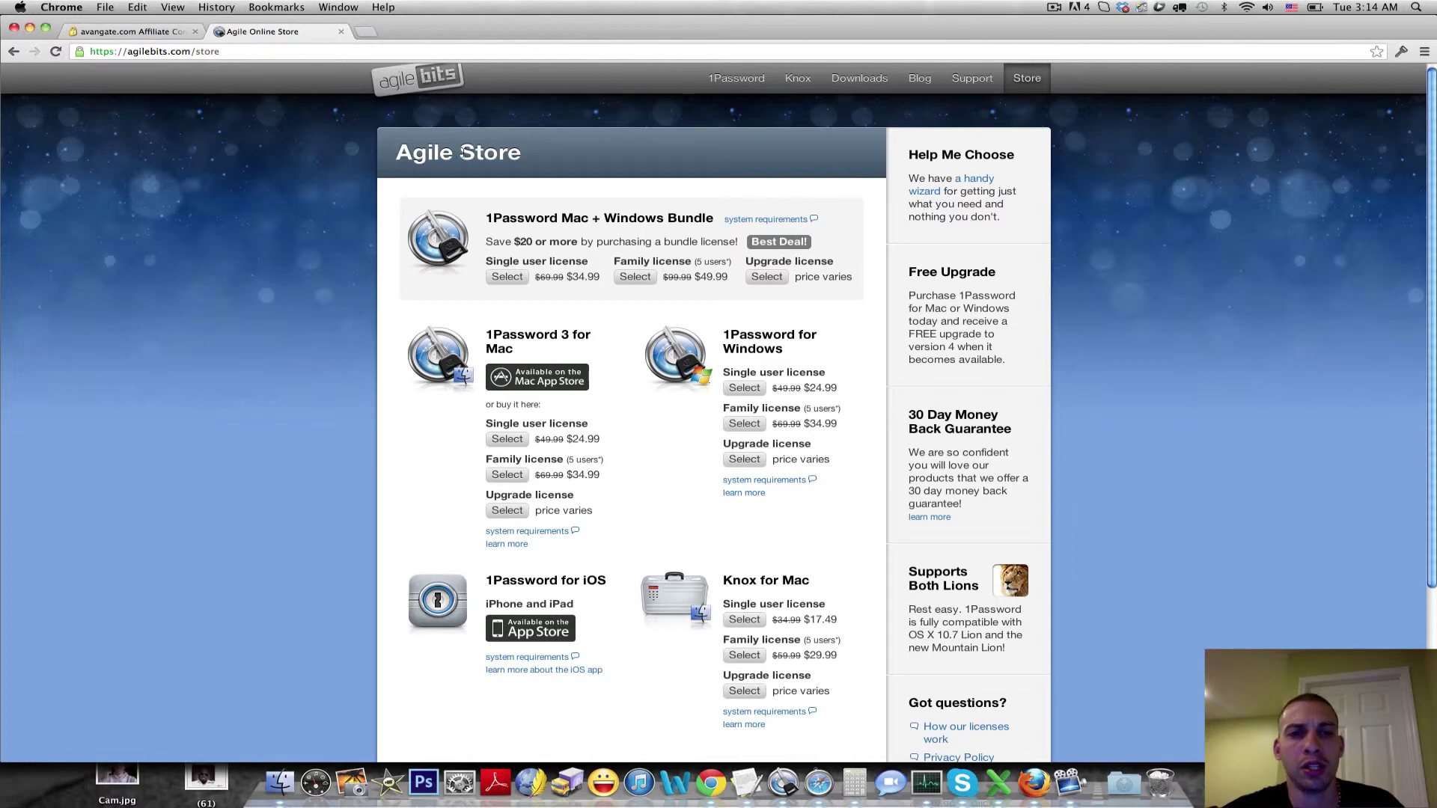
{"action": "left_click_drag", "start_coordinate": [515, 154], "coordinate": [414, 159]}
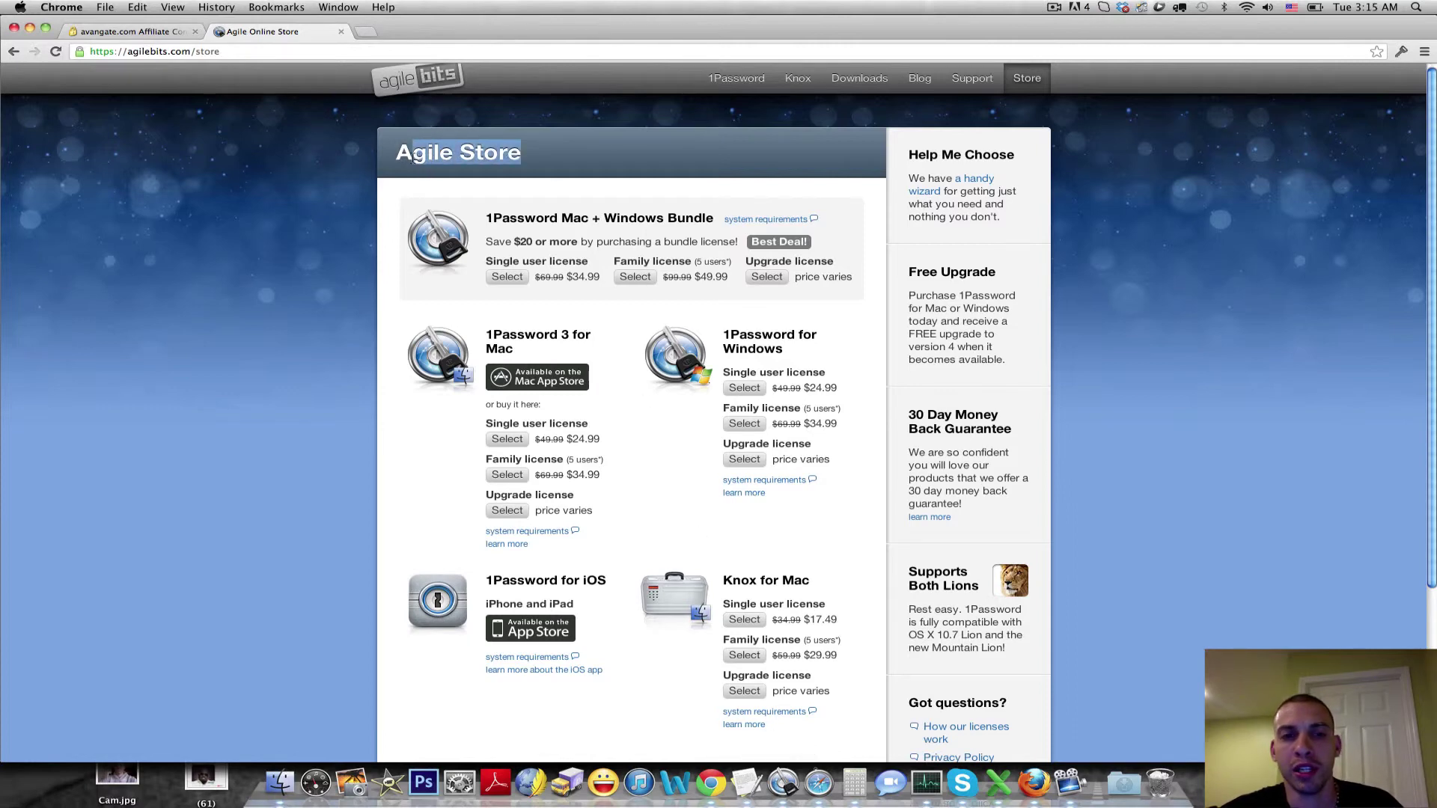
{"action": "left_click", "coordinate": [311, 237]}
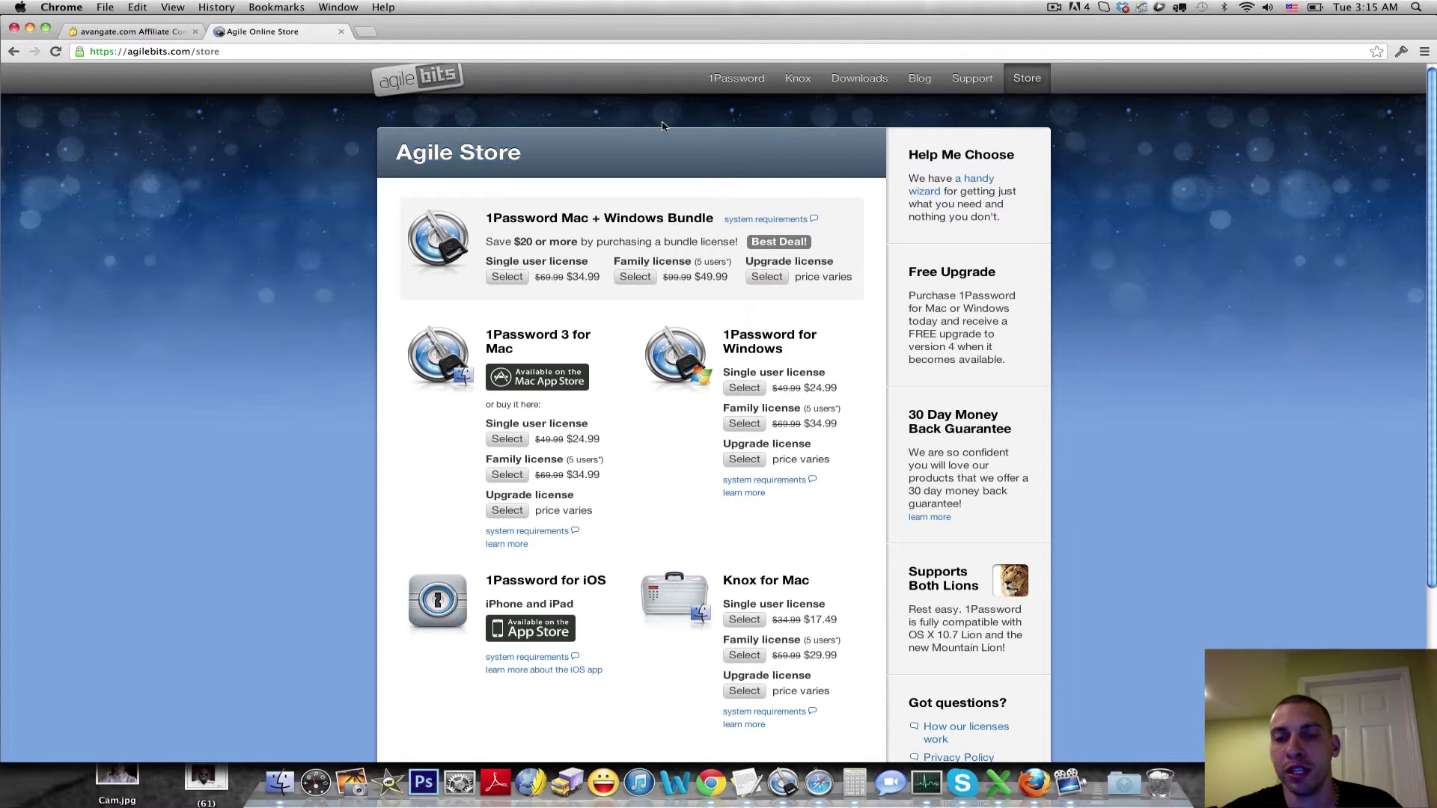